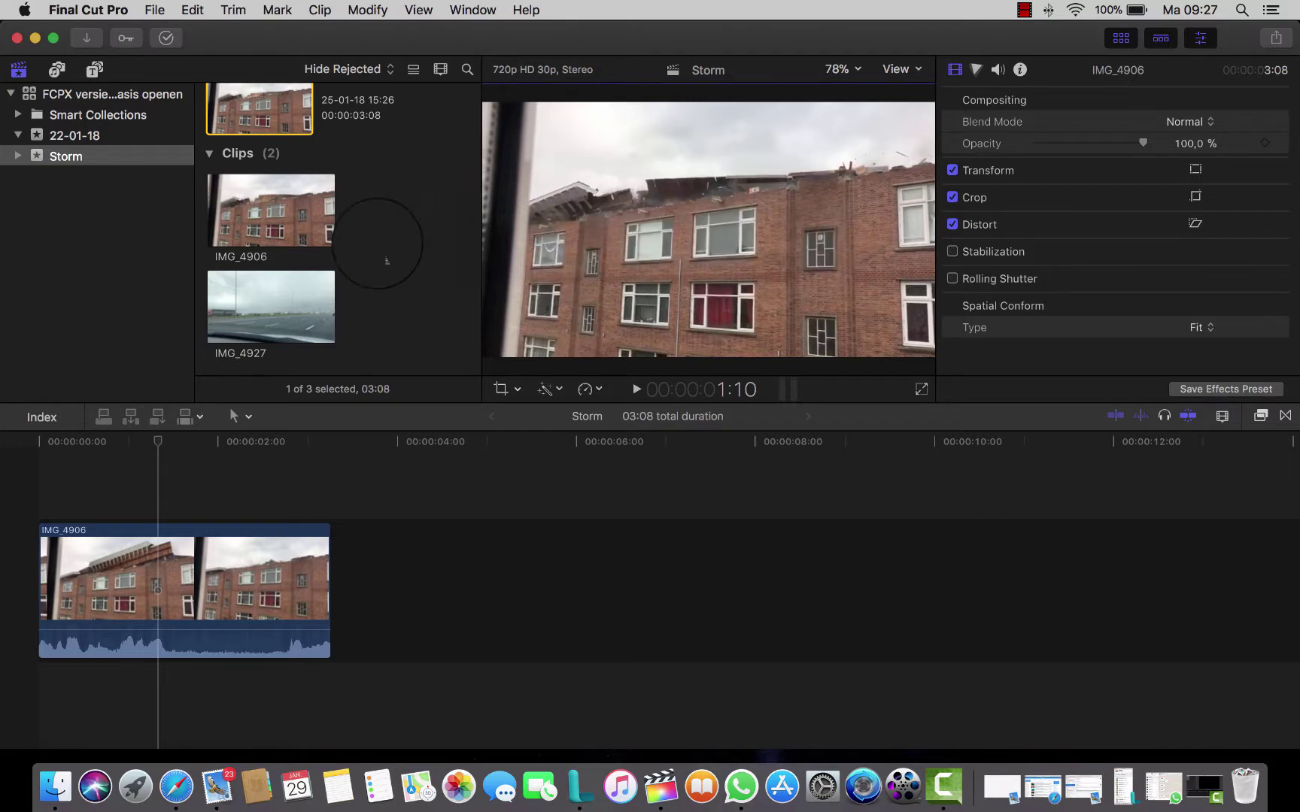
Step: Select old clips IMG_4906 and IMG_4927 for removal and open Media Import on the camera
{"action": "left_click", "coordinate": [271, 218]}
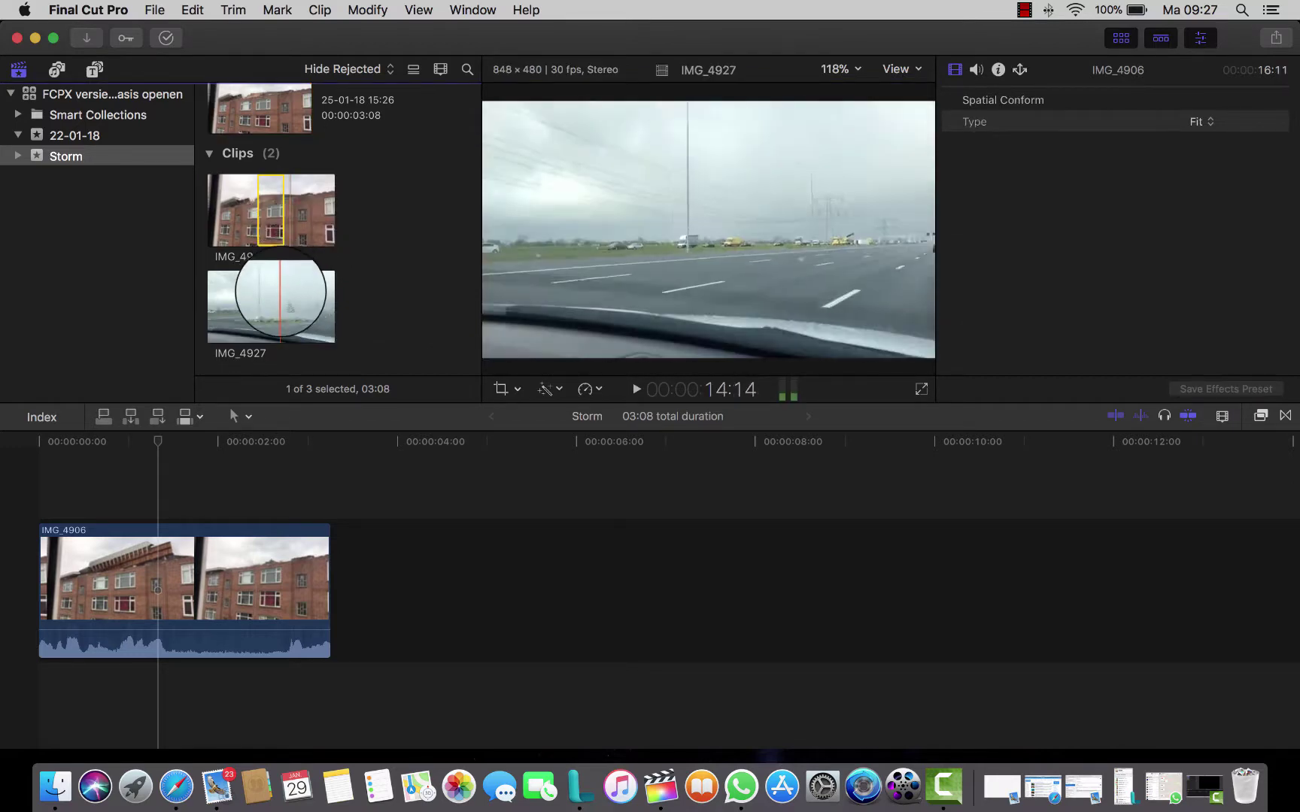
{"action": "left_click", "coordinate": [281, 294], "text": "super"}
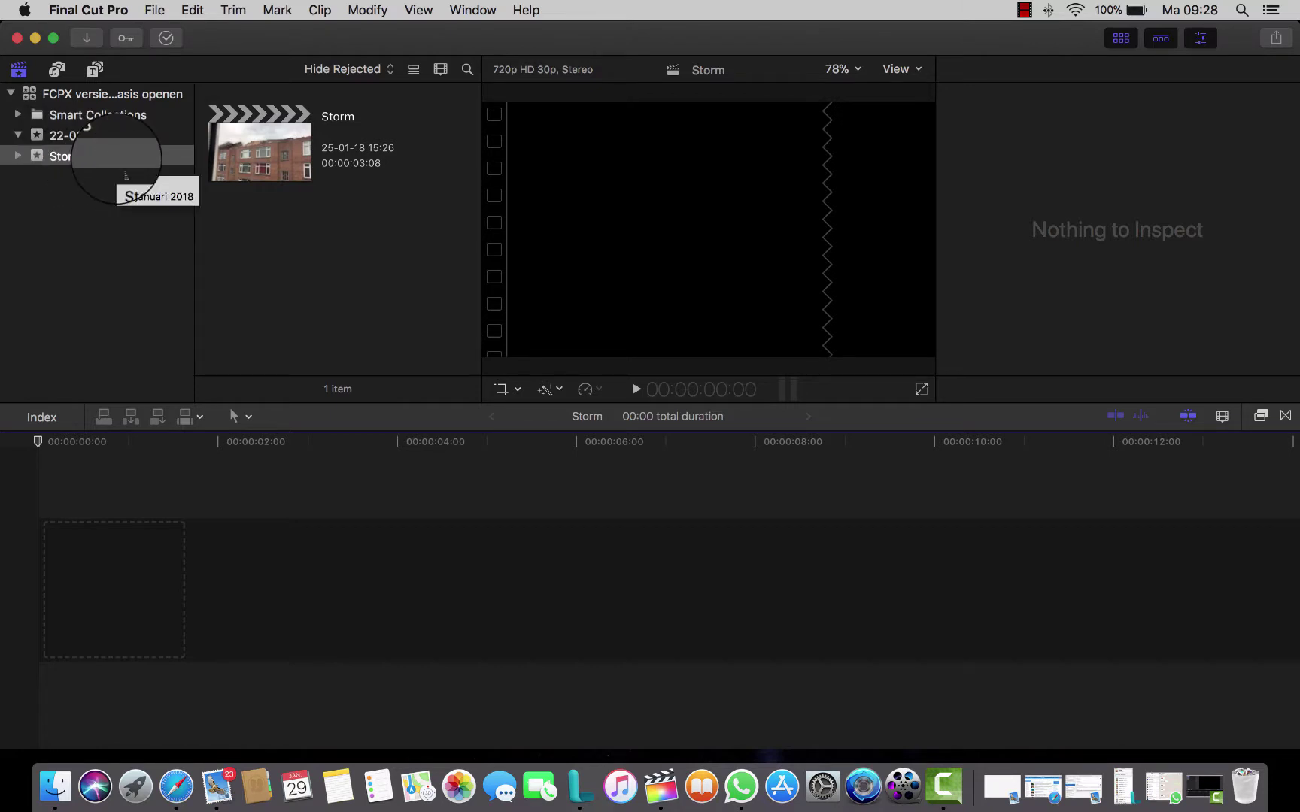
{"action": "left_click", "coordinate": [87, 38]}
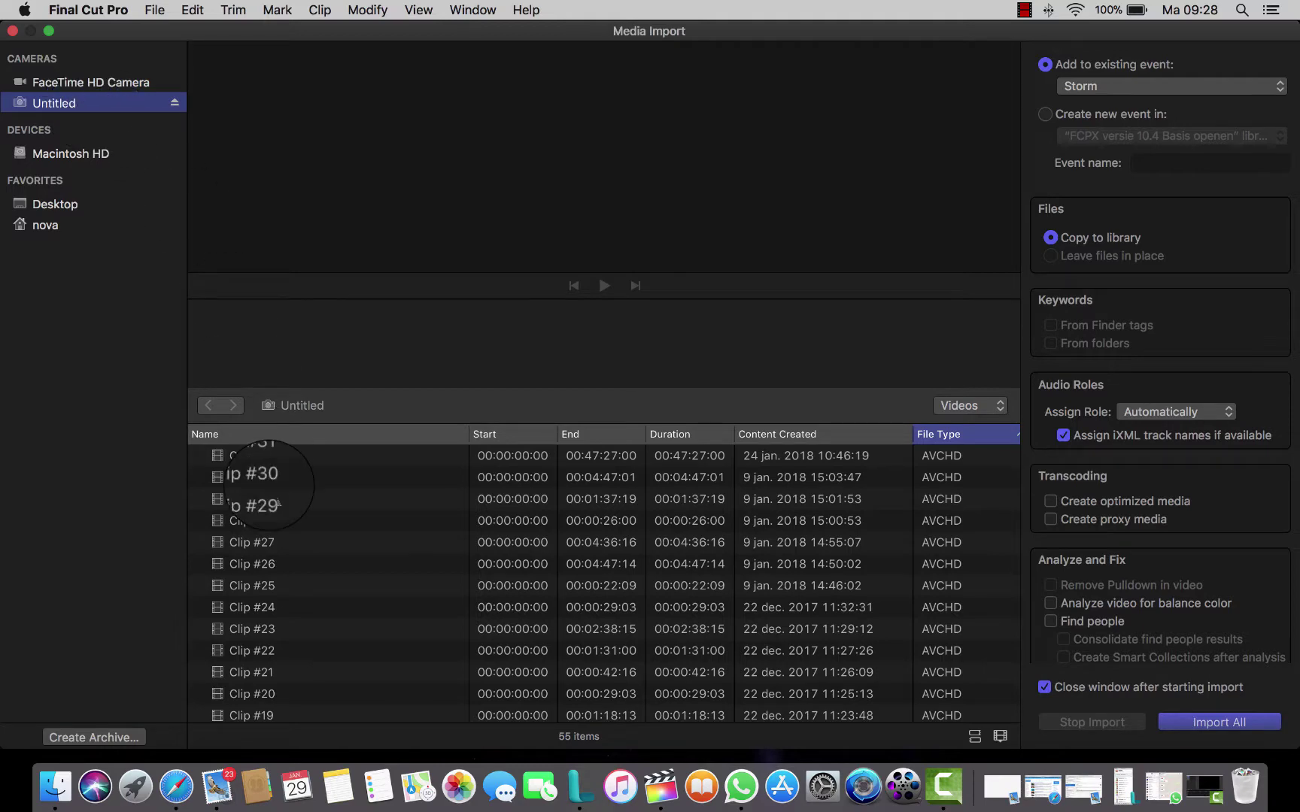
Step: Select camera clips C0019 through C0024 (06:01:23 total) in the Media Import list
{"action": "scroll", "coordinate": [345, 544], "scroll_direction": "down", "scroll_amount": 4}
{"action": "scroll", "coordinate": [344, 544], "scroll_direction": "down", "scroll_amount": 2}
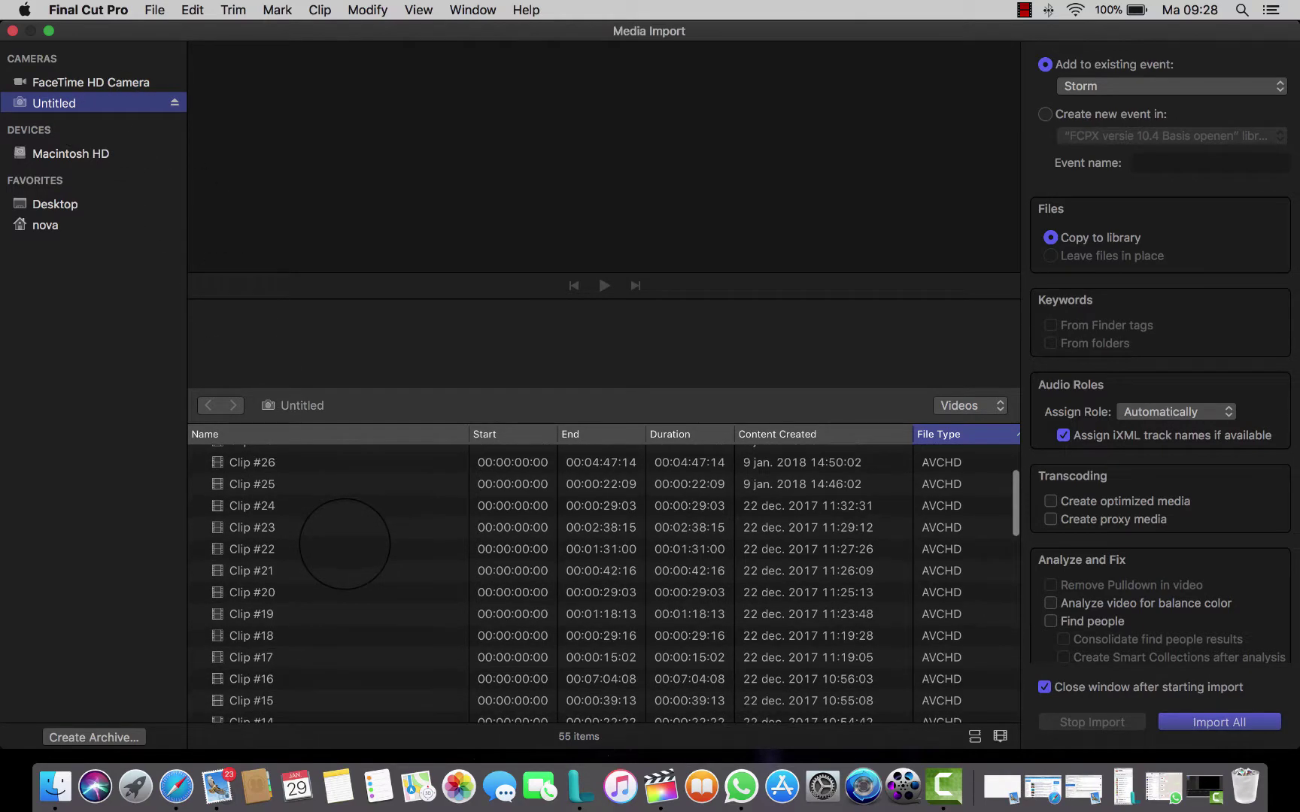
{"action": "scroll", "coordinate": [344, 544], "scroll_direction": "down", "scroll_amount": 2}
{"action": "scroll", "coordinate": [345, 543], "scroll_direction": "down", "scroll_amount": 3}
{"action": "scroll", "coordinate": [344, 544], "scroll_direction": "down", "scroll_amount": 3}
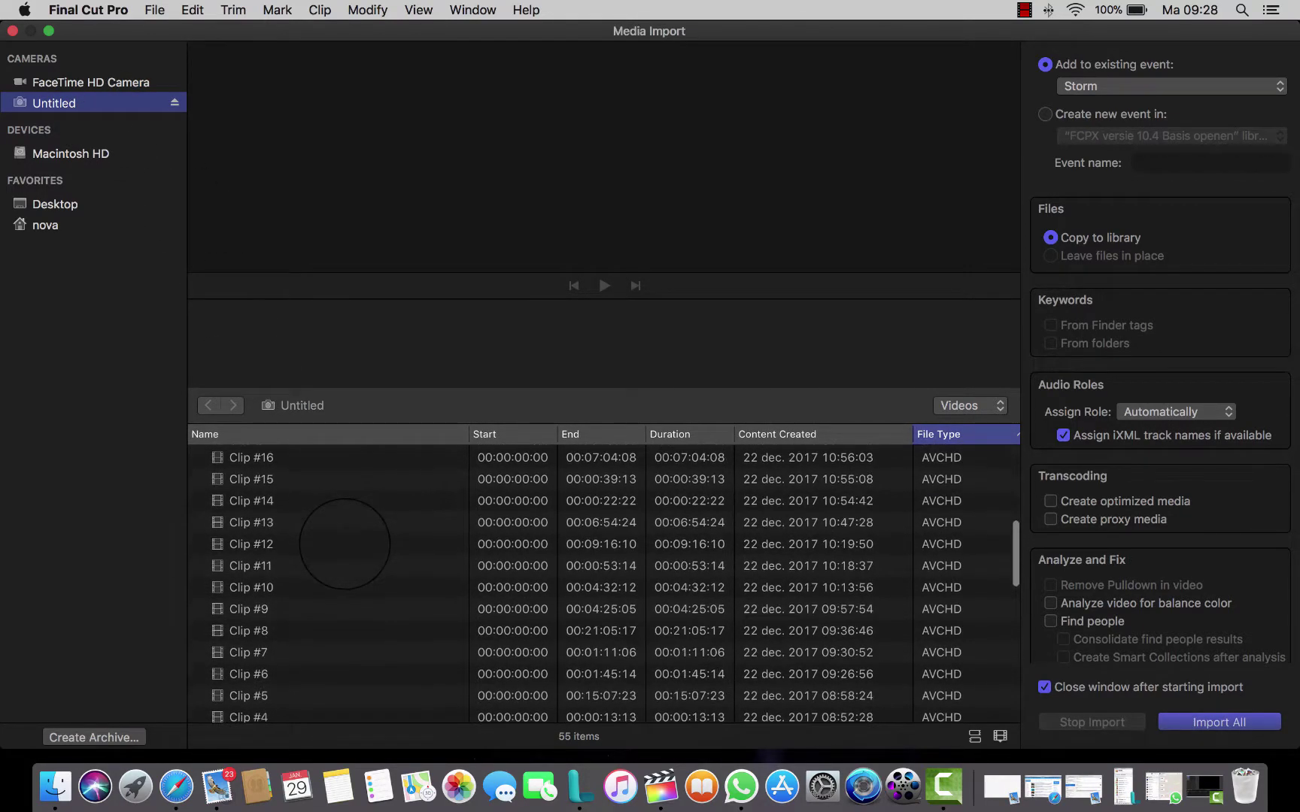
{"action": "scroll", "coordinate": [345, 543], "scroll_direction": "down", "scroll_amount": 8}
{"action": "scroll", "coordinate": [344, 544], "scroll_direction": "up", "scroll_amount": 1}
{"action": "scroll", "coordinate": [344, 544], "scroll_direction": "up", "scroll_amount": 1}
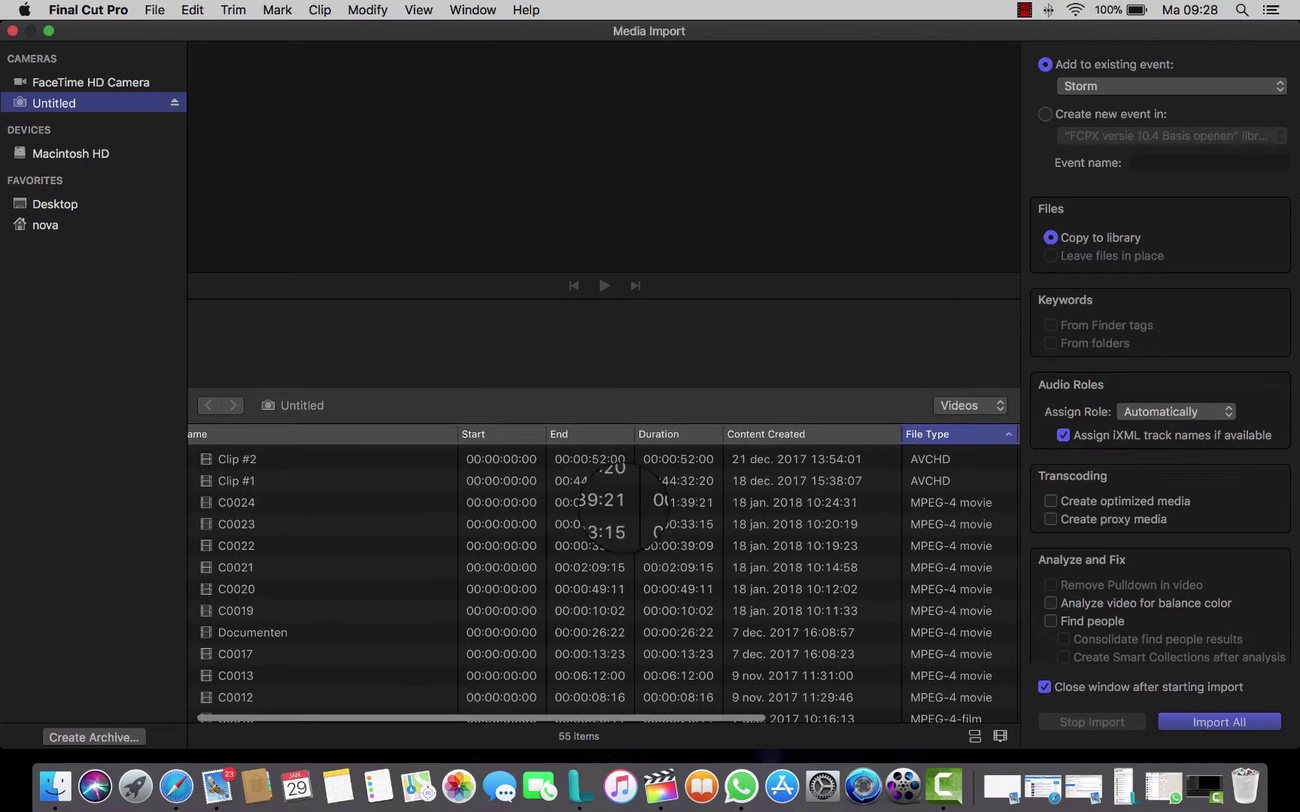
{"action": "left_click", "coordinate": [598, 501]}
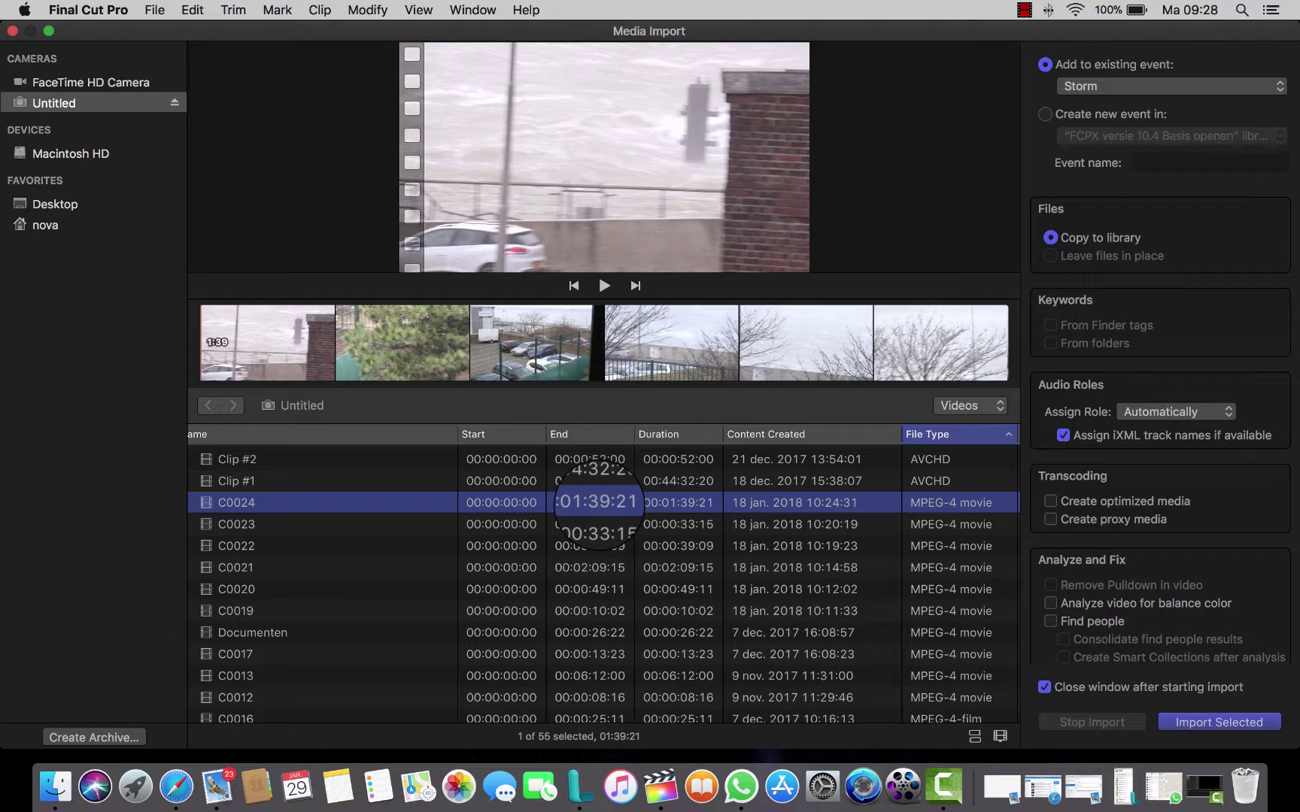
{"action": "key", "text": "shift+Down"}
{"action": "key", "text": "shift+Down"}
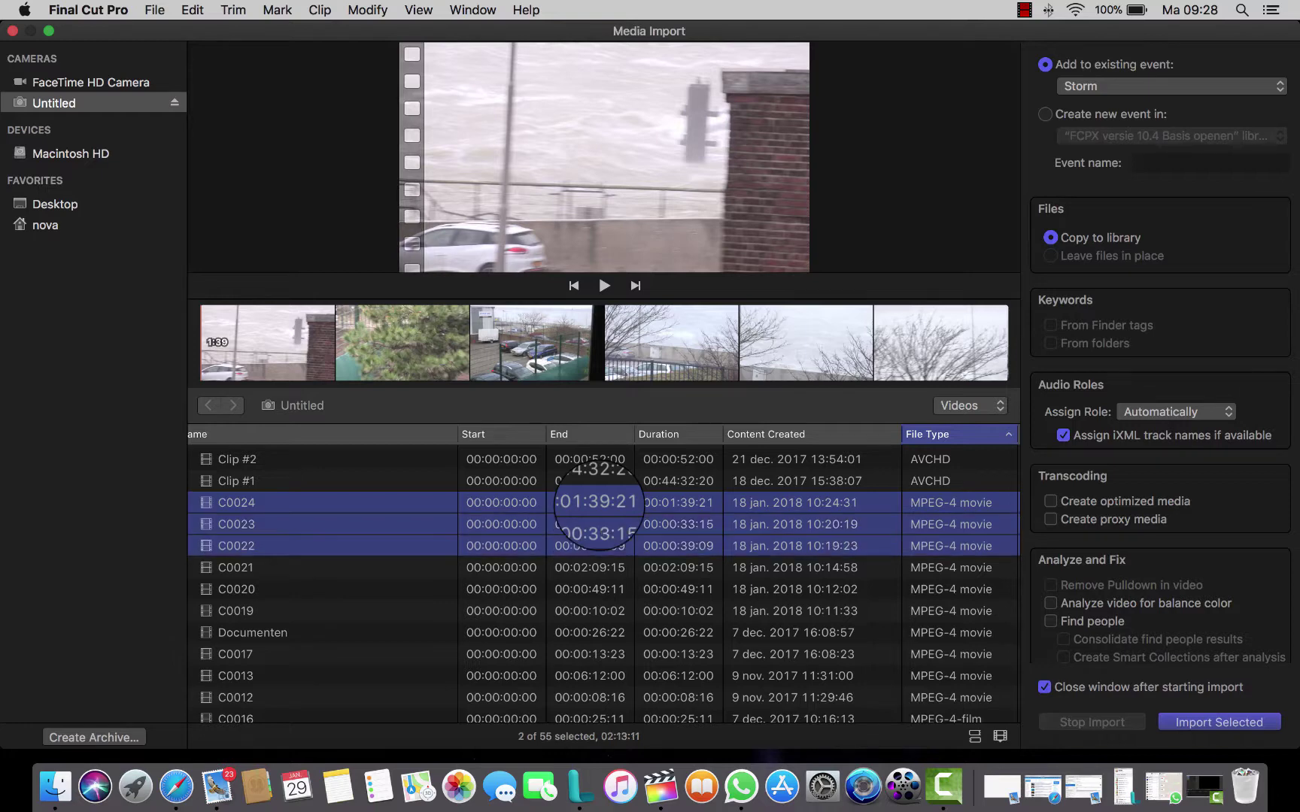
{"action": "key", "text": "shift+Down"}
{"action": "key", "text": "shift+Down"}
{"action": "key", "text": "shift+Down"}
{"action": "key", "text": "shift+Down"}
{"action": "key", "text": "shift+Up"}
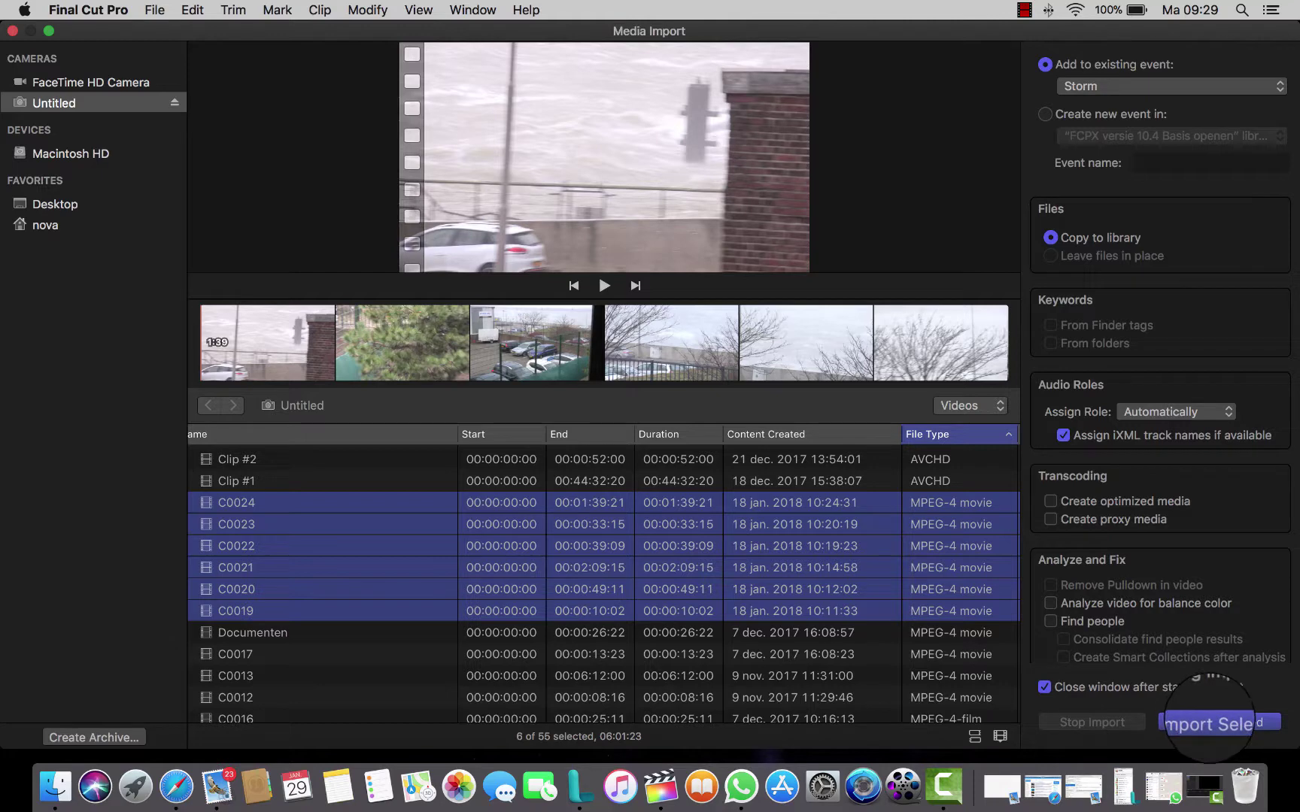
Step: Import the six clips into Storm, append them to the timeline, and fit the 06:01:23 project in view
{"action": "left_click", "coordinate": [1205, 723]}
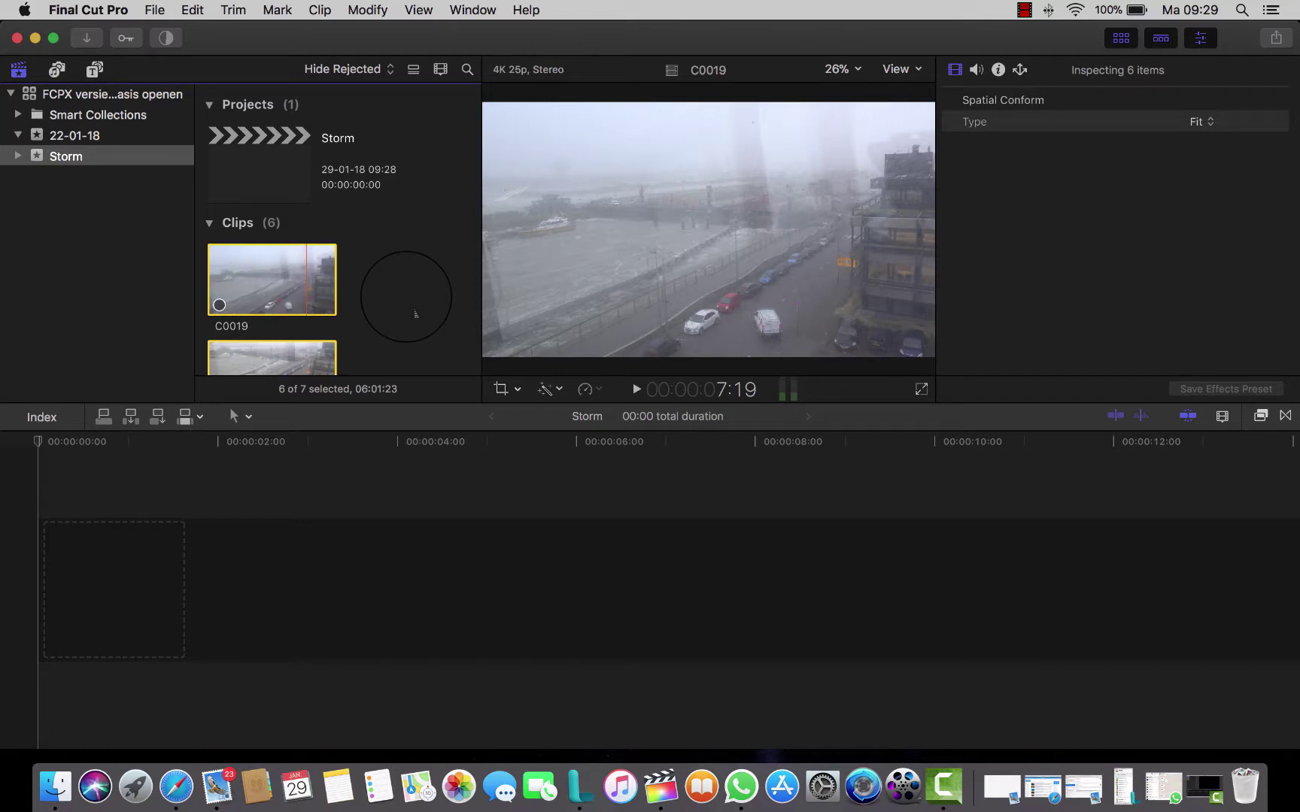
{"action": "key", "text": "e"}
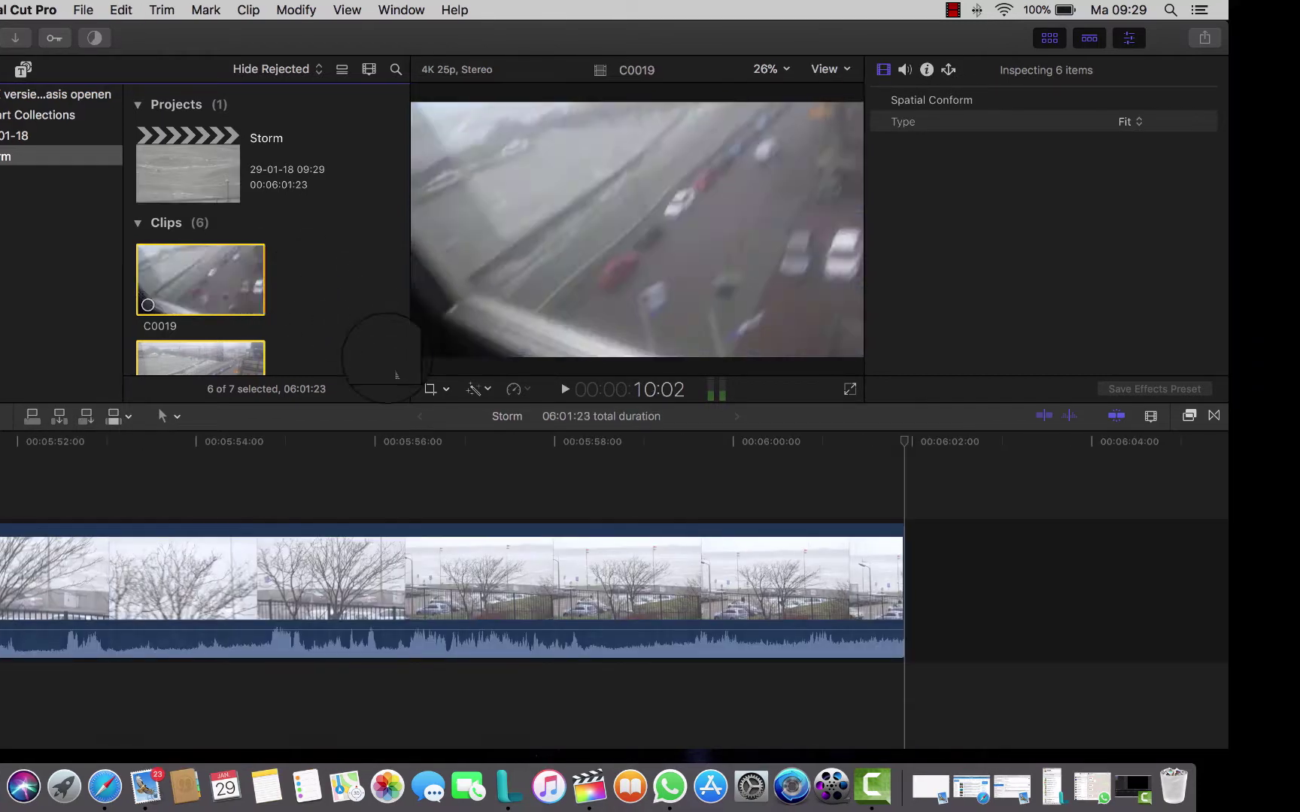
{"action": "left_click", "coordinate": [41, 444]}
{"action": "left_click_drag", "start_coordinate": [41, 443], "coordinate": [667, 470]}
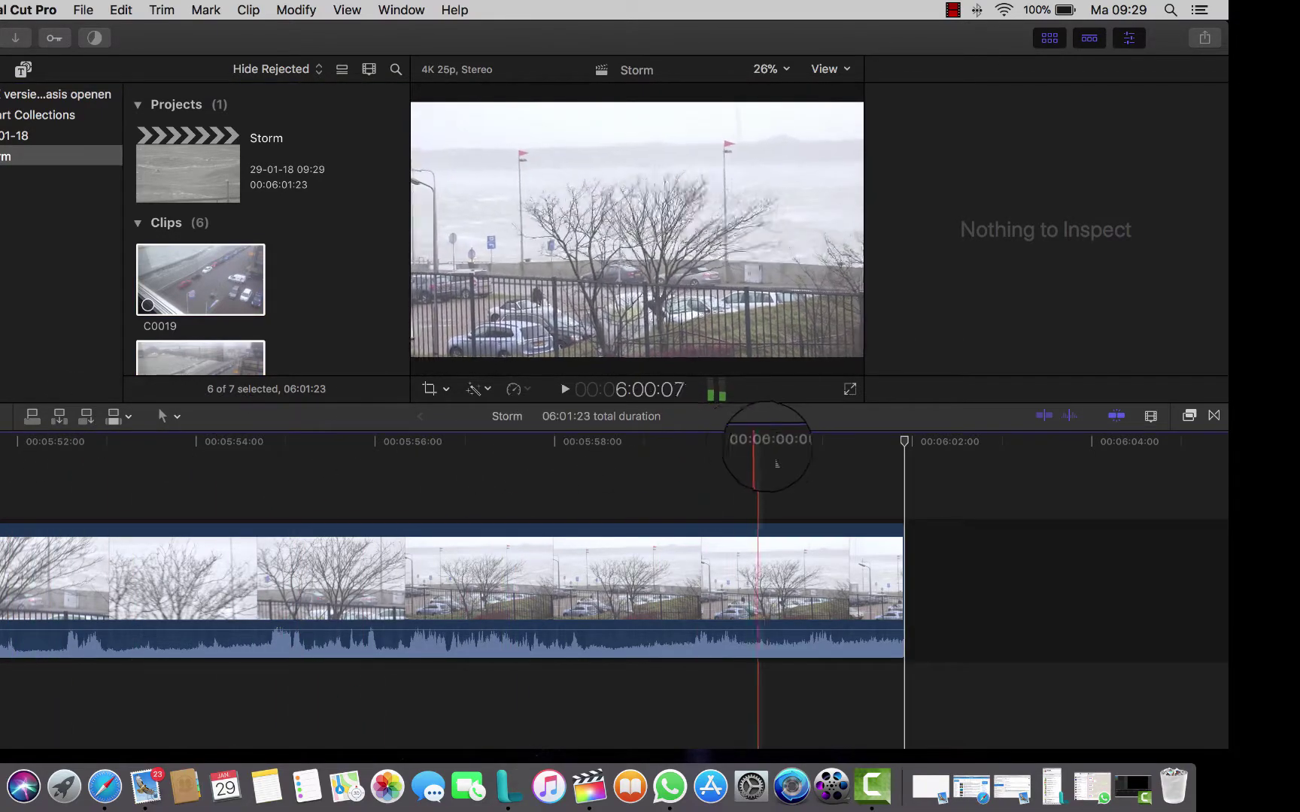
{"action": "left_click_drag", "start_coordinate": [667, 470], "coordinate": [921, 464]}
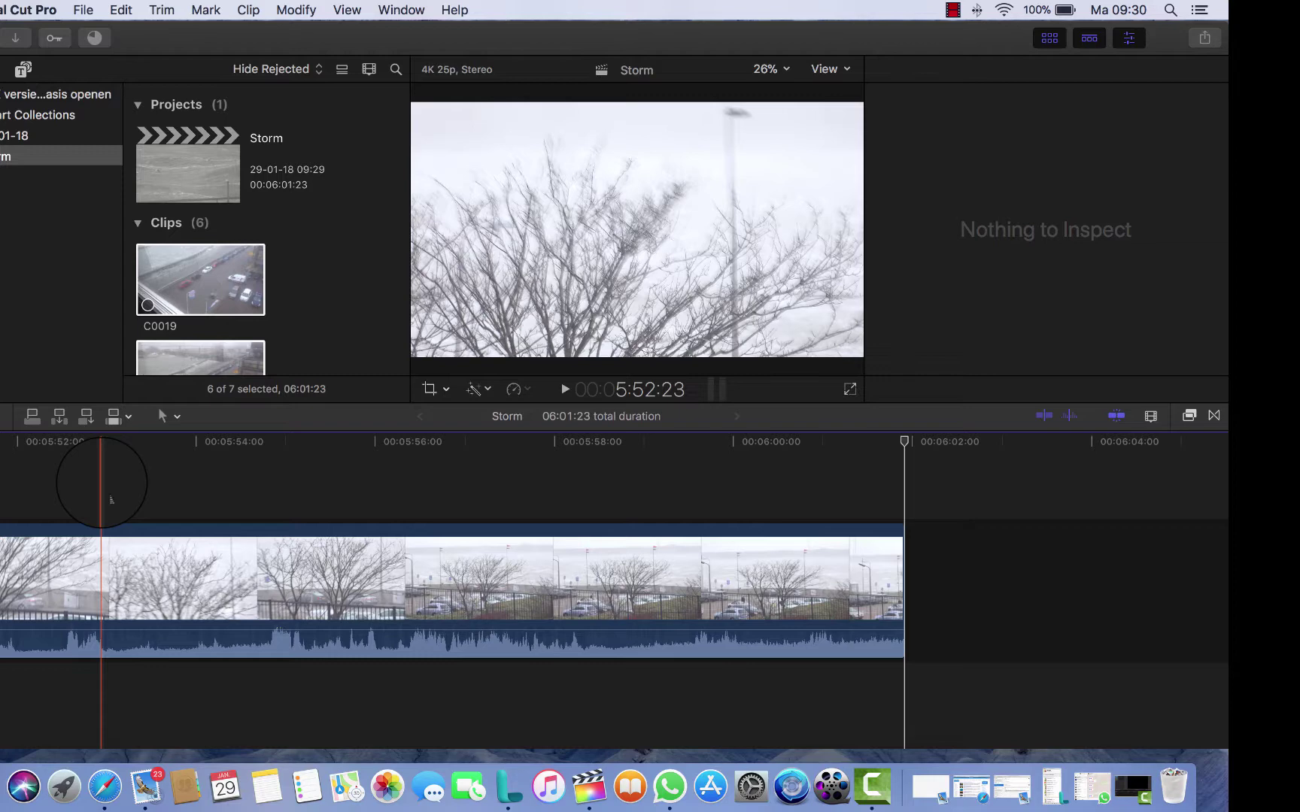
{"action": "key", "text": "shift+z"}
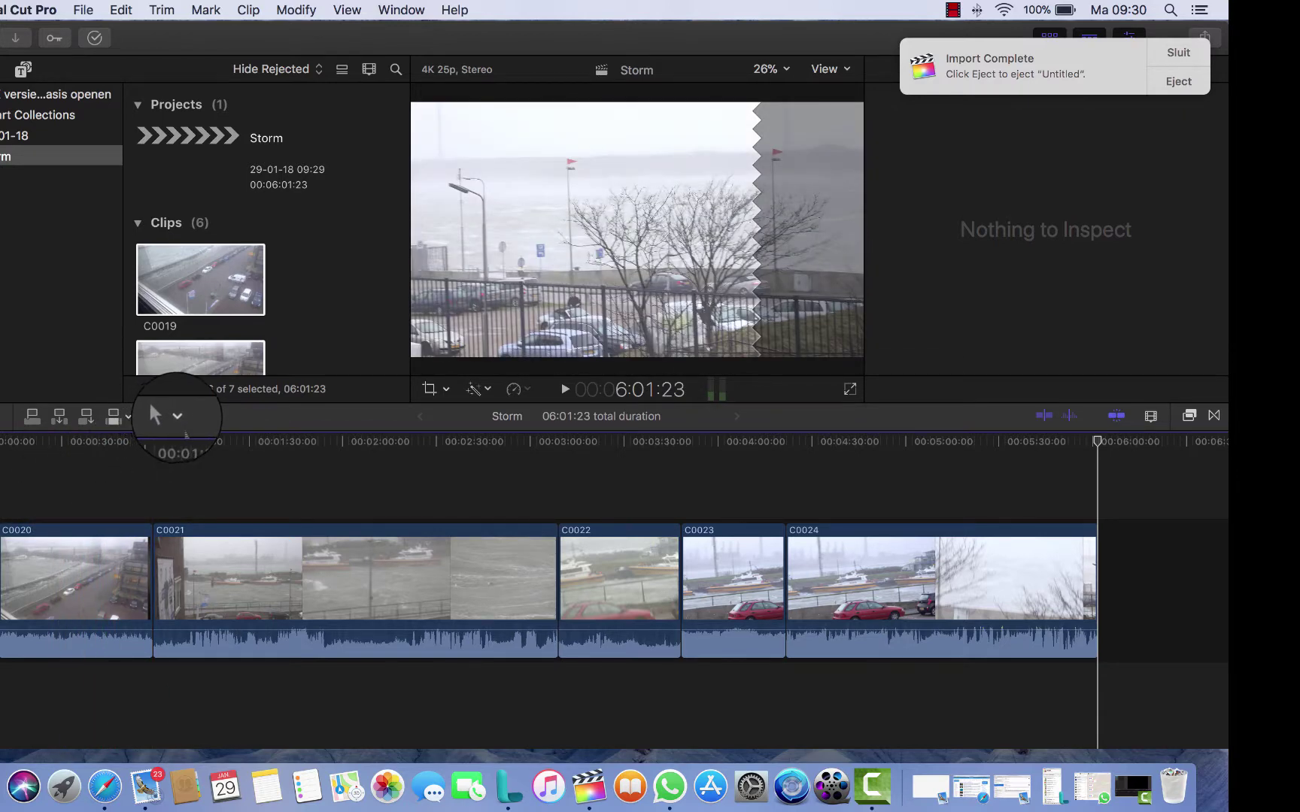
{"action": "left_click", "coordinate": [175, 416]}
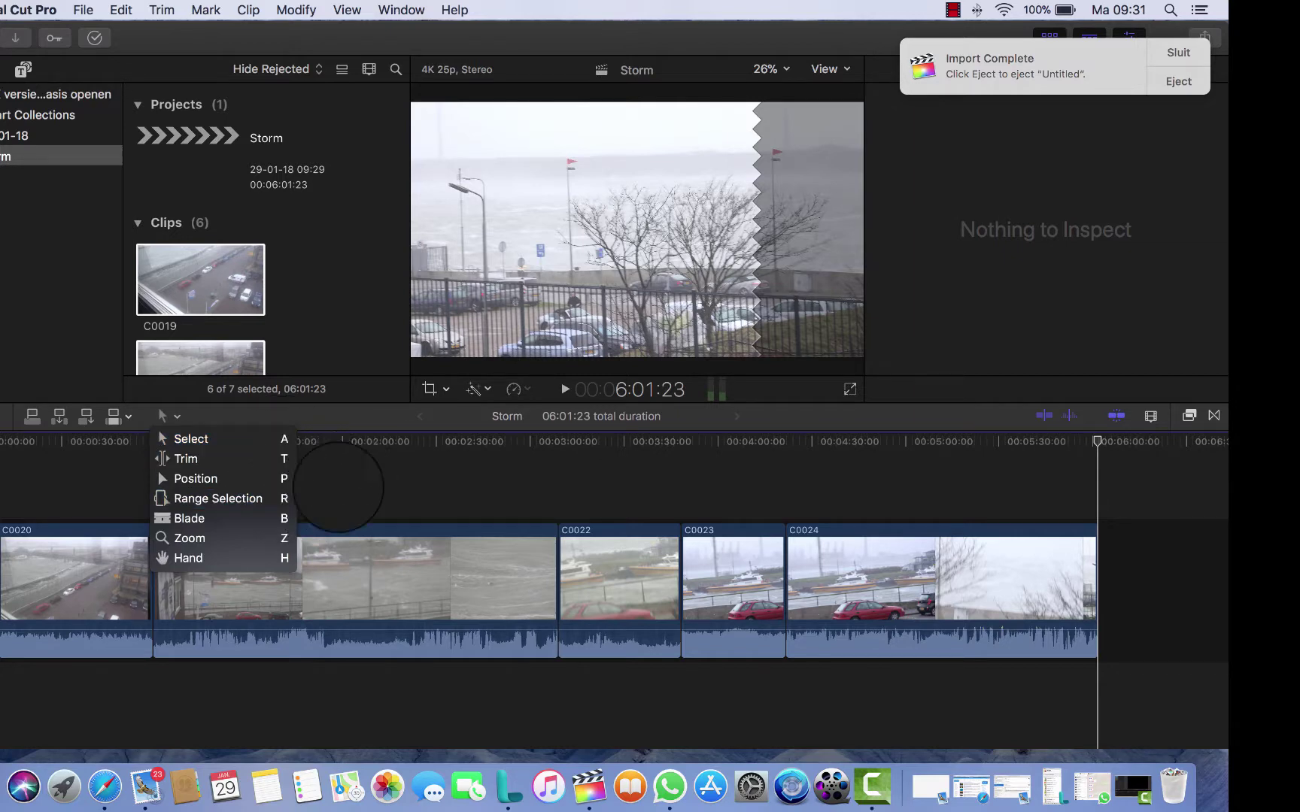
{"action": "left_click", "coordinate": [343, 467]}
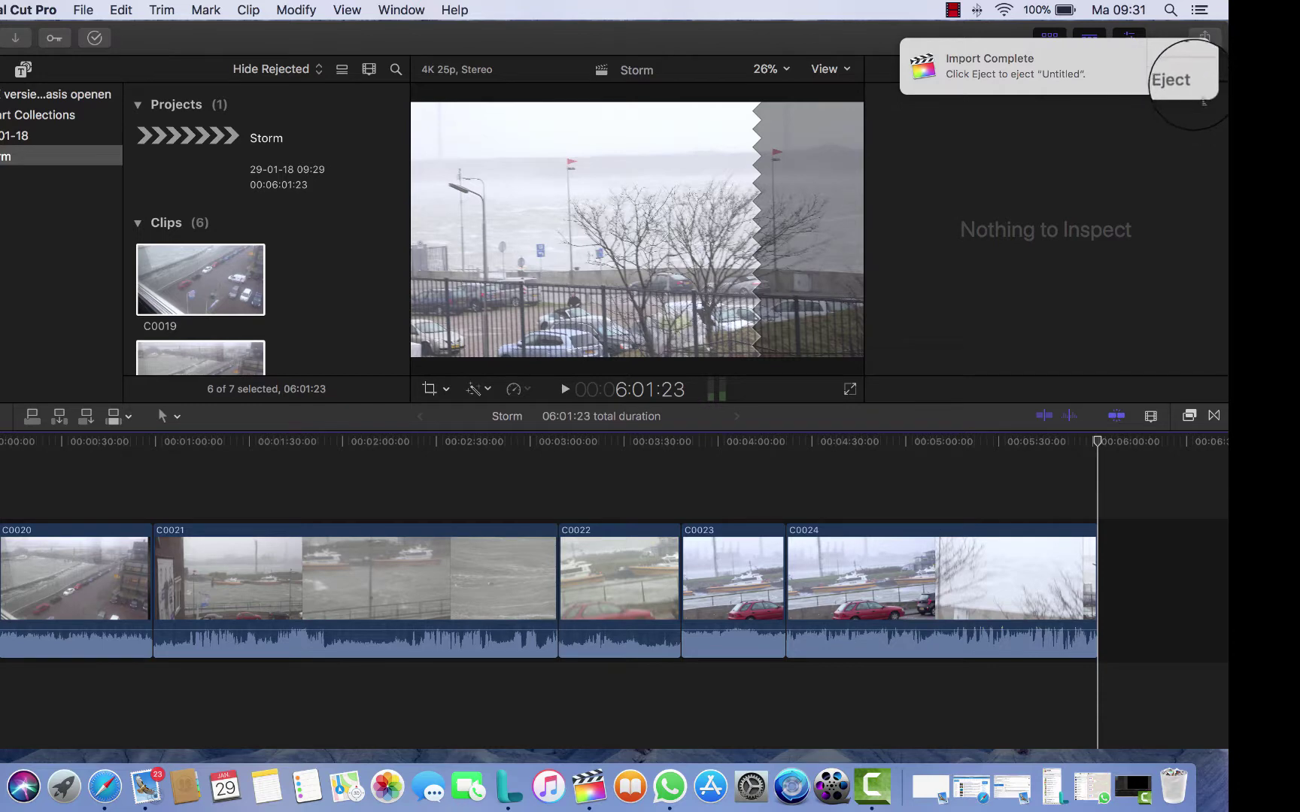
Step: Eject the camera and place the playhead in clip C0020
{"action": "left_click", "coordinate": [1193, 96]}
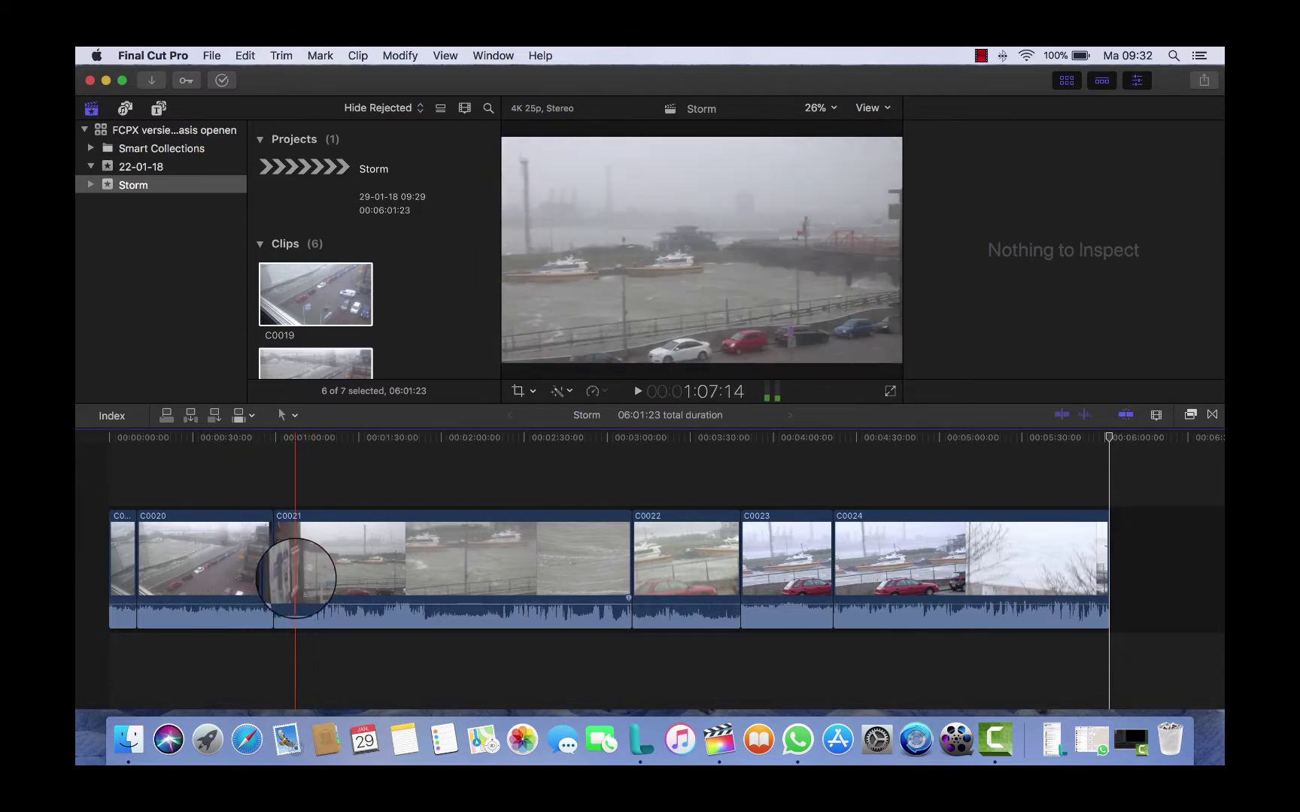
{"action": "left_click", "coordinate": [242, 439]}
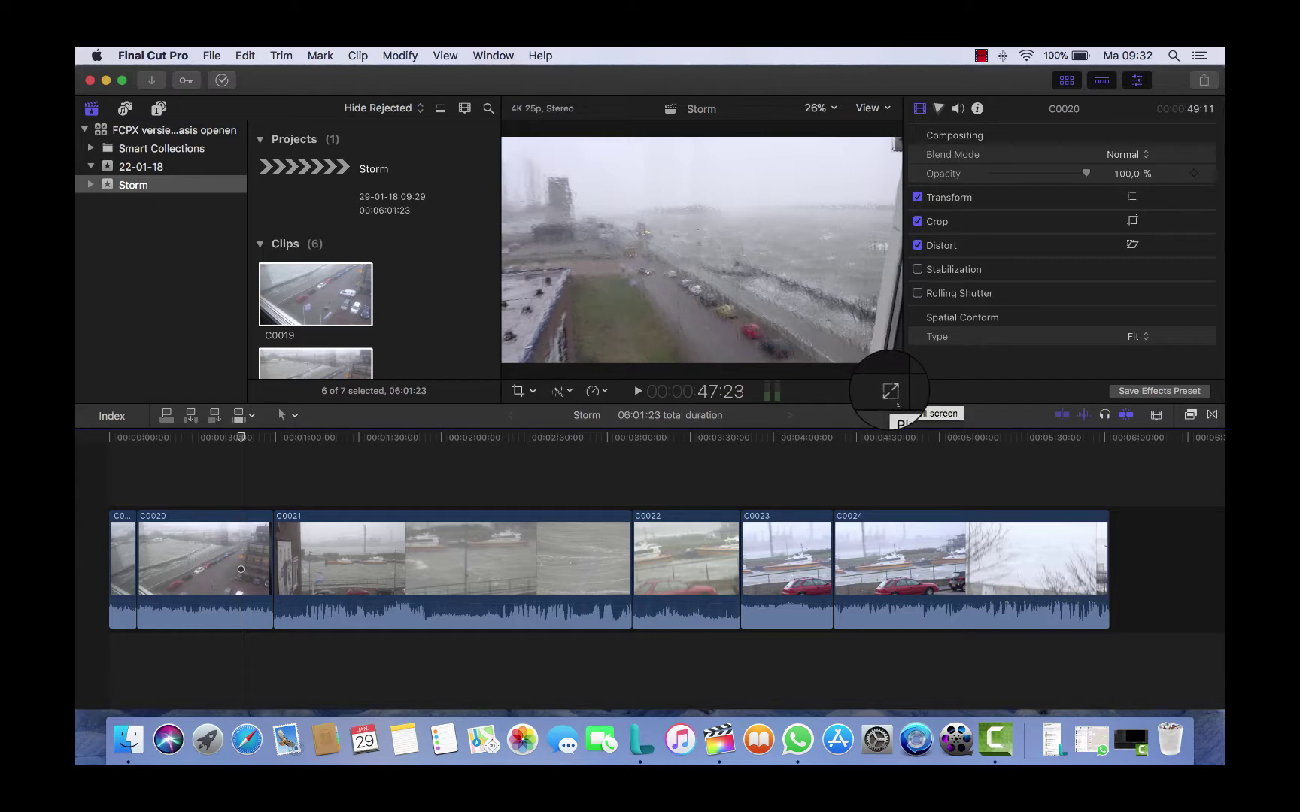
Step: Play the Storm project full screen and stop at 00:01:01:13 in clip C0021
{"action": "left_click", "coordinate": [889, 391]}
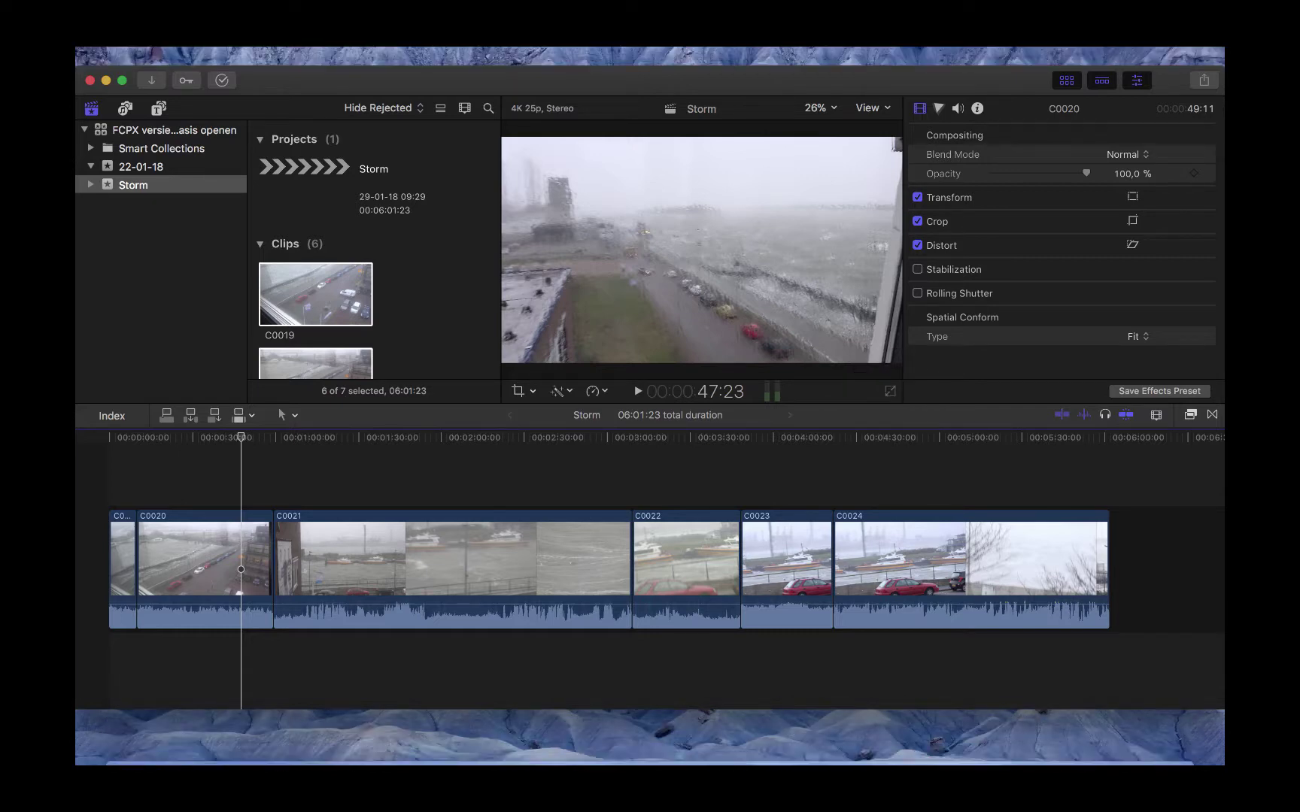
{"action": "key", "text": "space"}
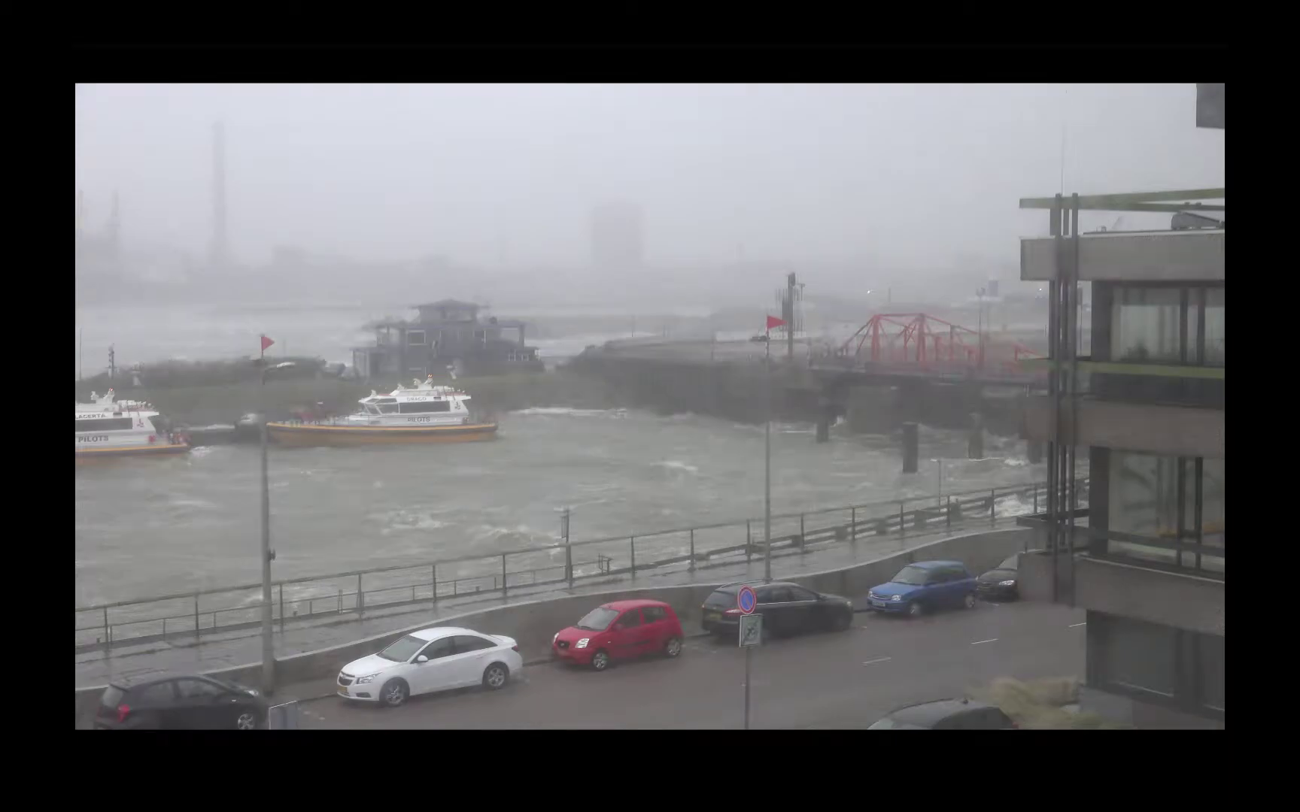
{"action": "key", "text": "Escape"}
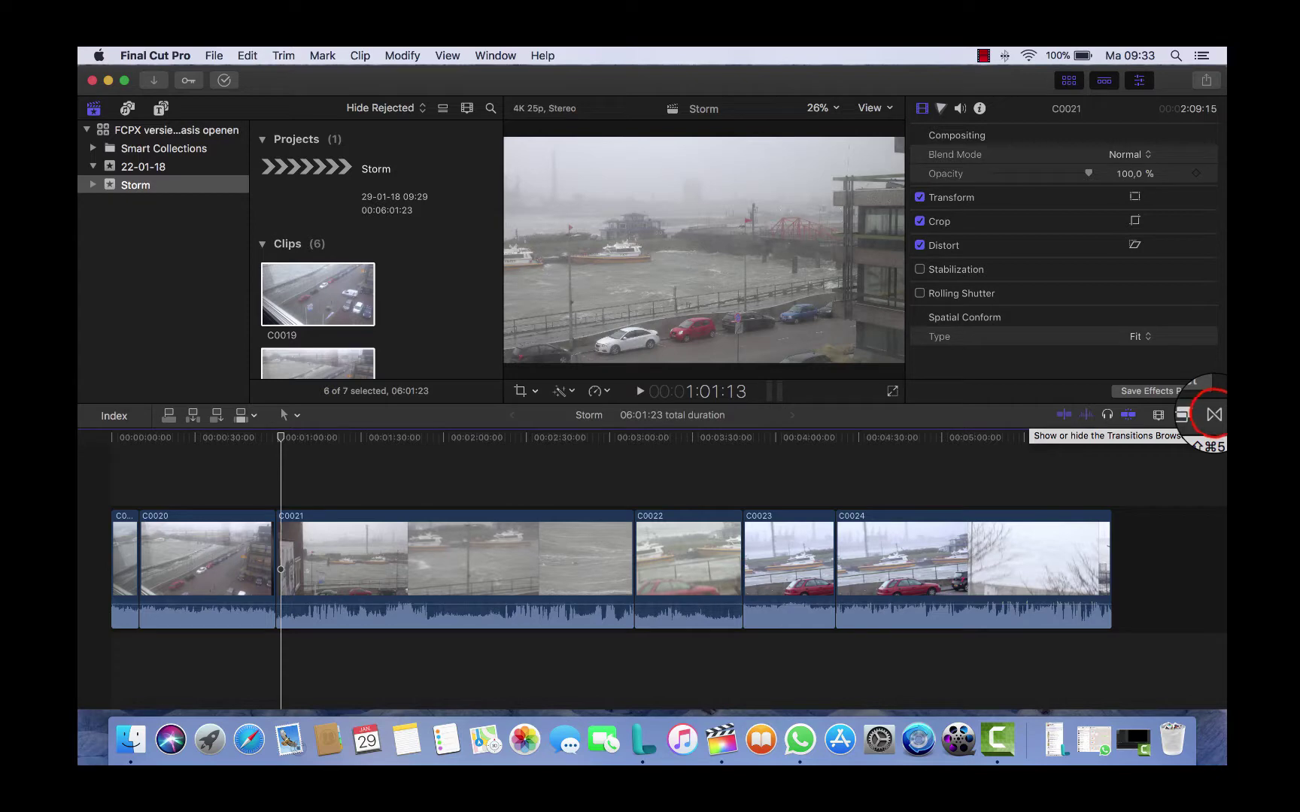
Step: Add a 3D Rectangle transition between C0020 and C0021, then play the 06:00:23 project full screen
{"action": "left_click", "coordinate": [1214, 414]}
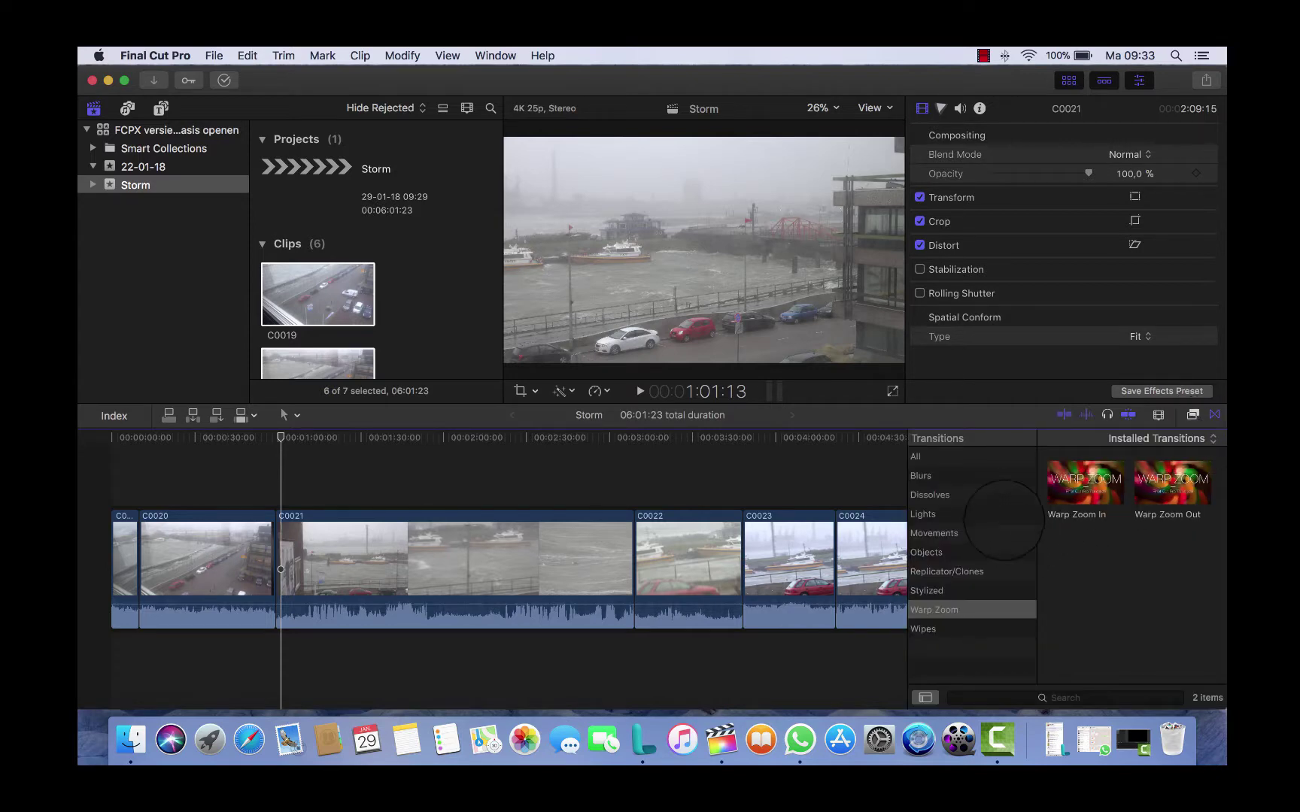
{"action": "left_click", "coordinate": [920, 456]}
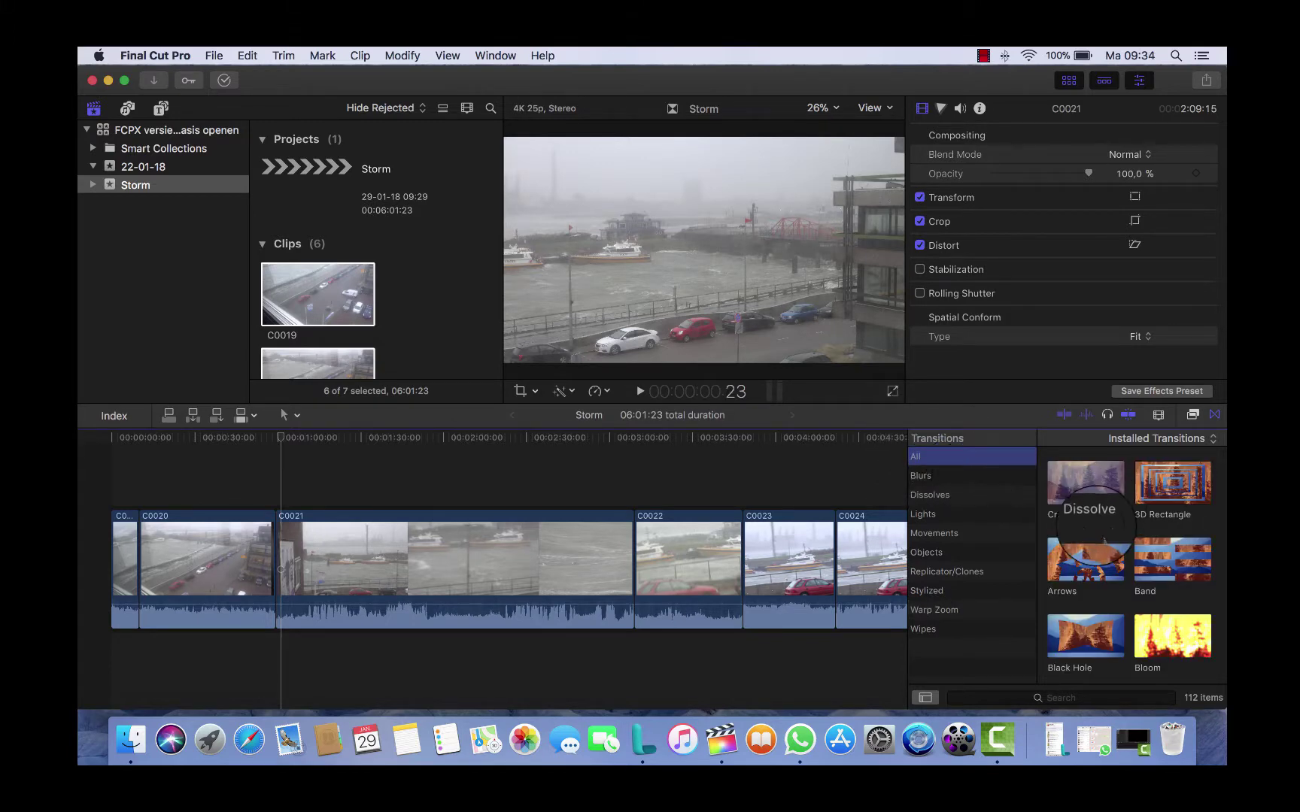
{"action": "mouse_move", "coordinate": [1173, 484]}
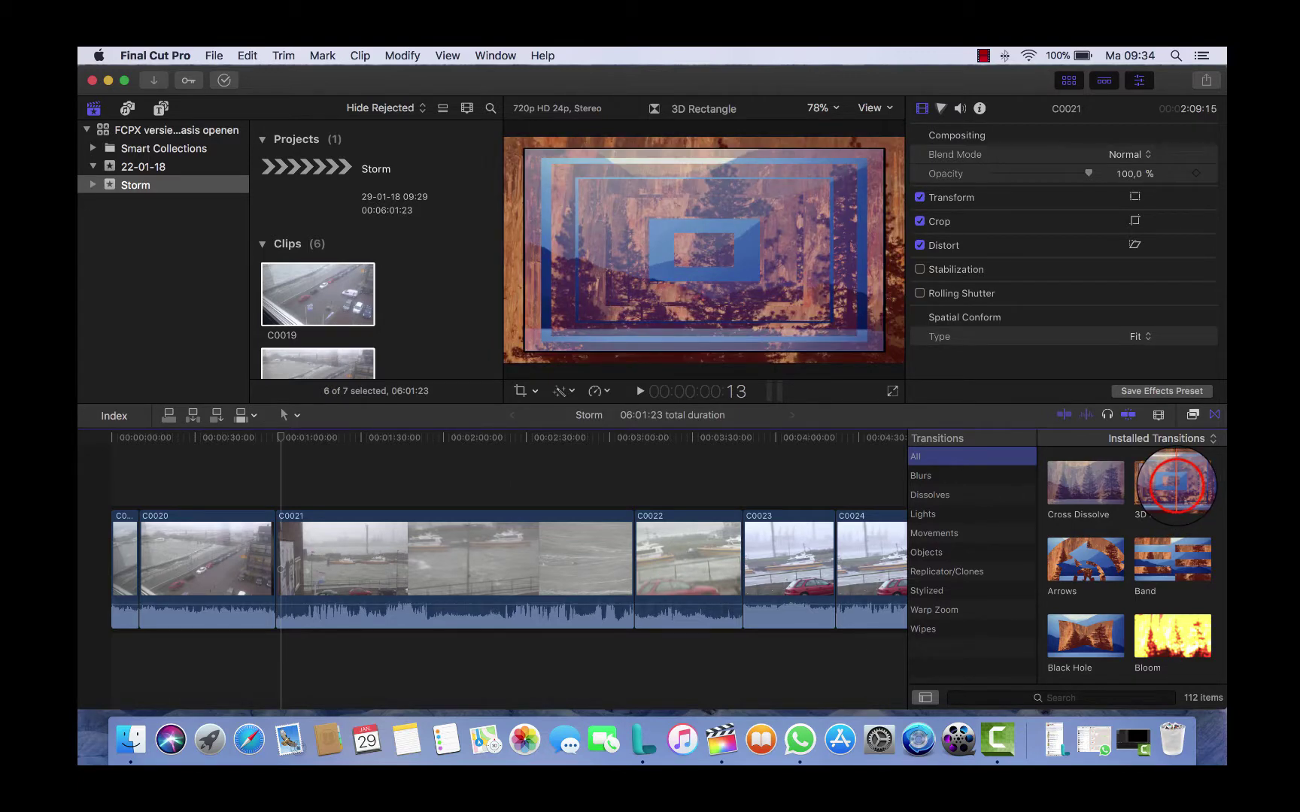
{"action": "left_click", "coordinate": [1176, 486]}
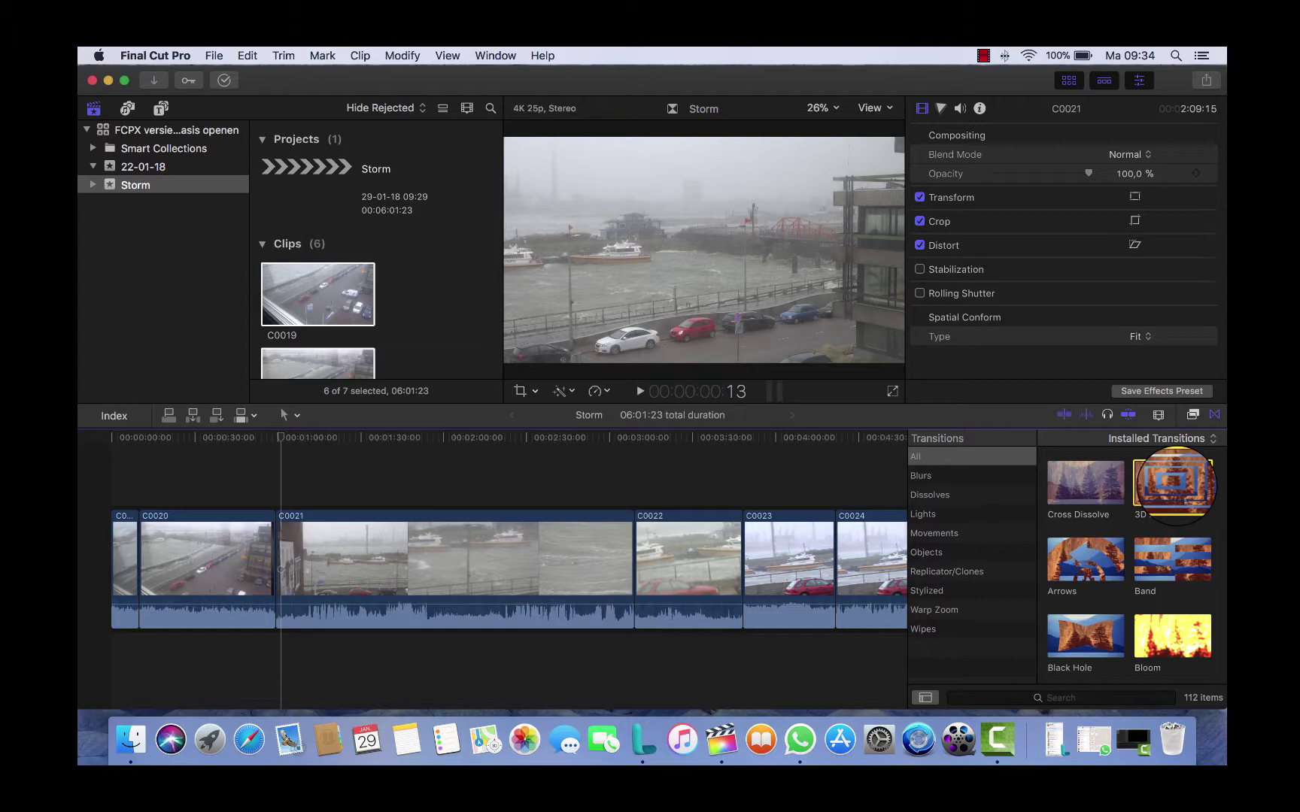
{"action": "left_click_drag", "start_coordinate": [1176, 485], "coordinate": [272, 543]}
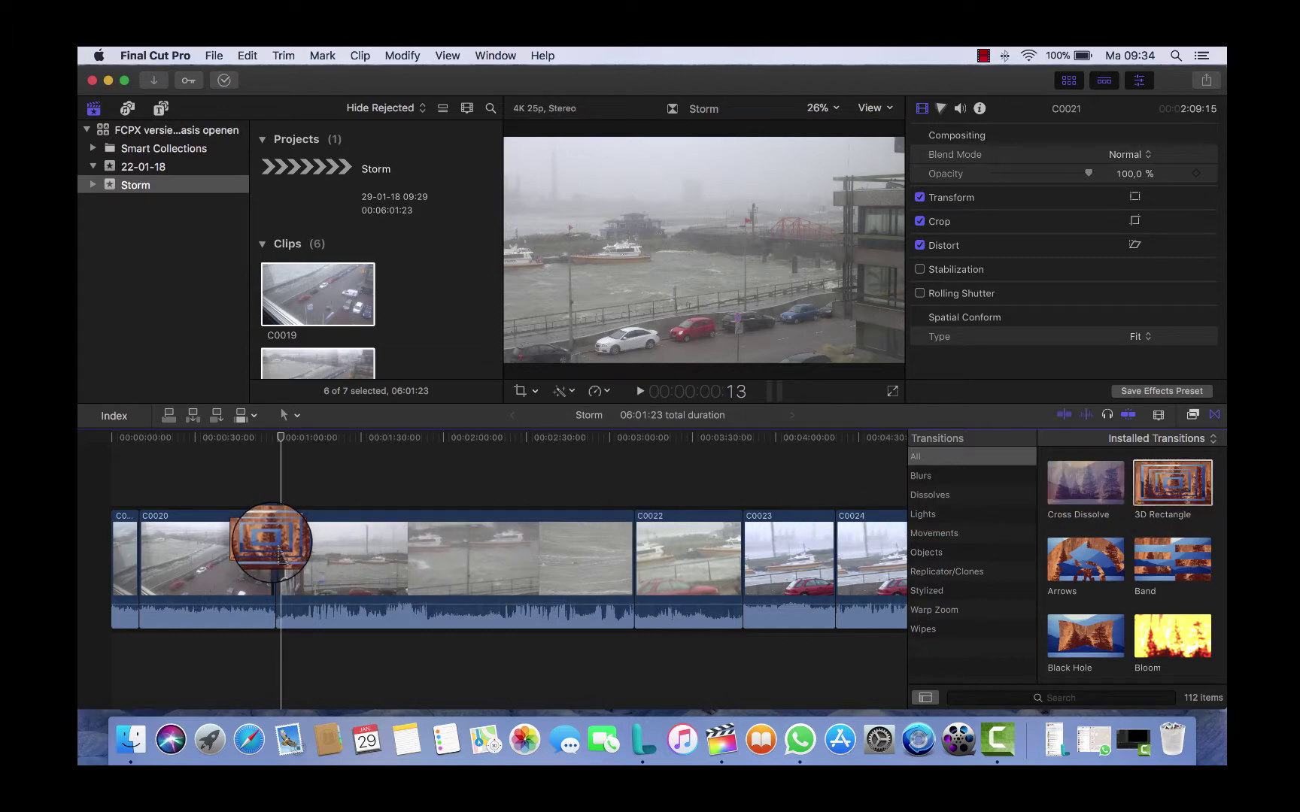
{"action": "left_click_drag", "start_coordinate": [278, 553], "coordinate": [285, 580]}
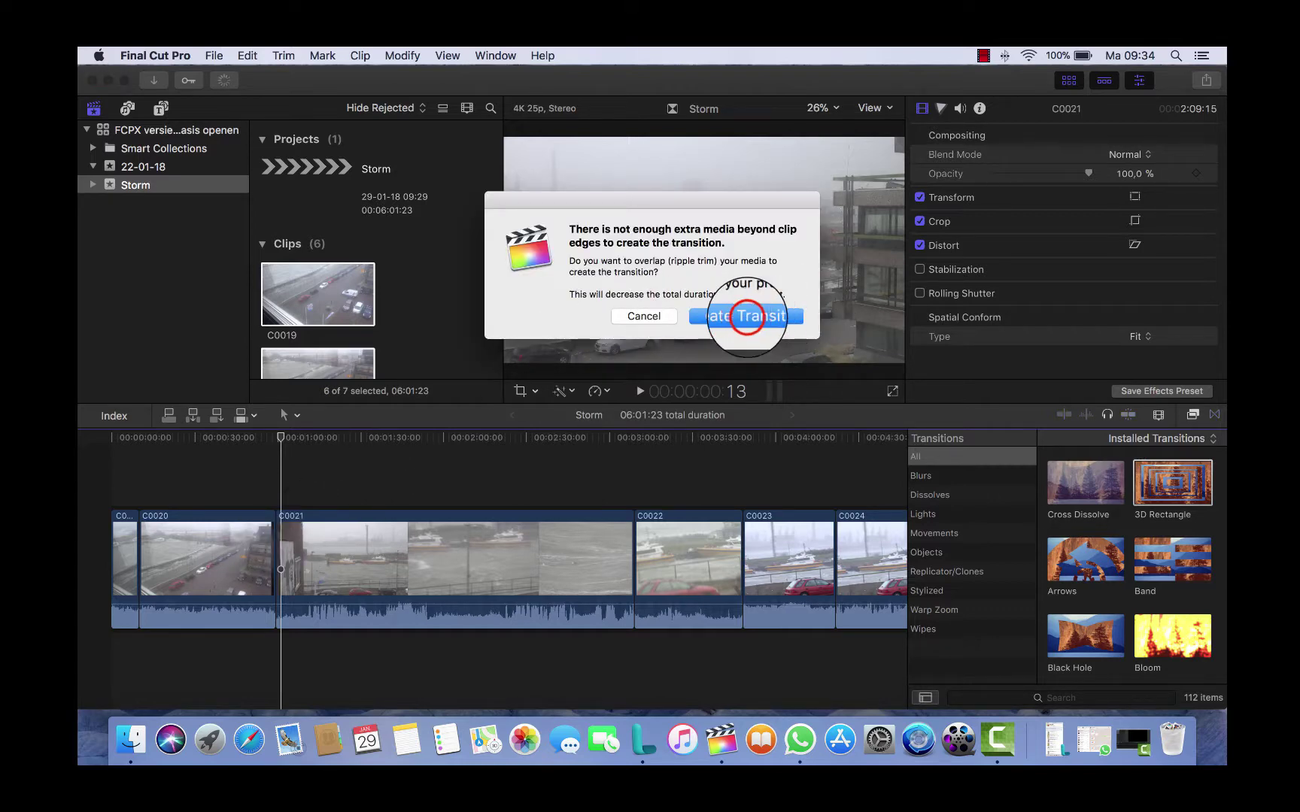
{"action": "left_click", "coordinate": [747, 317]}
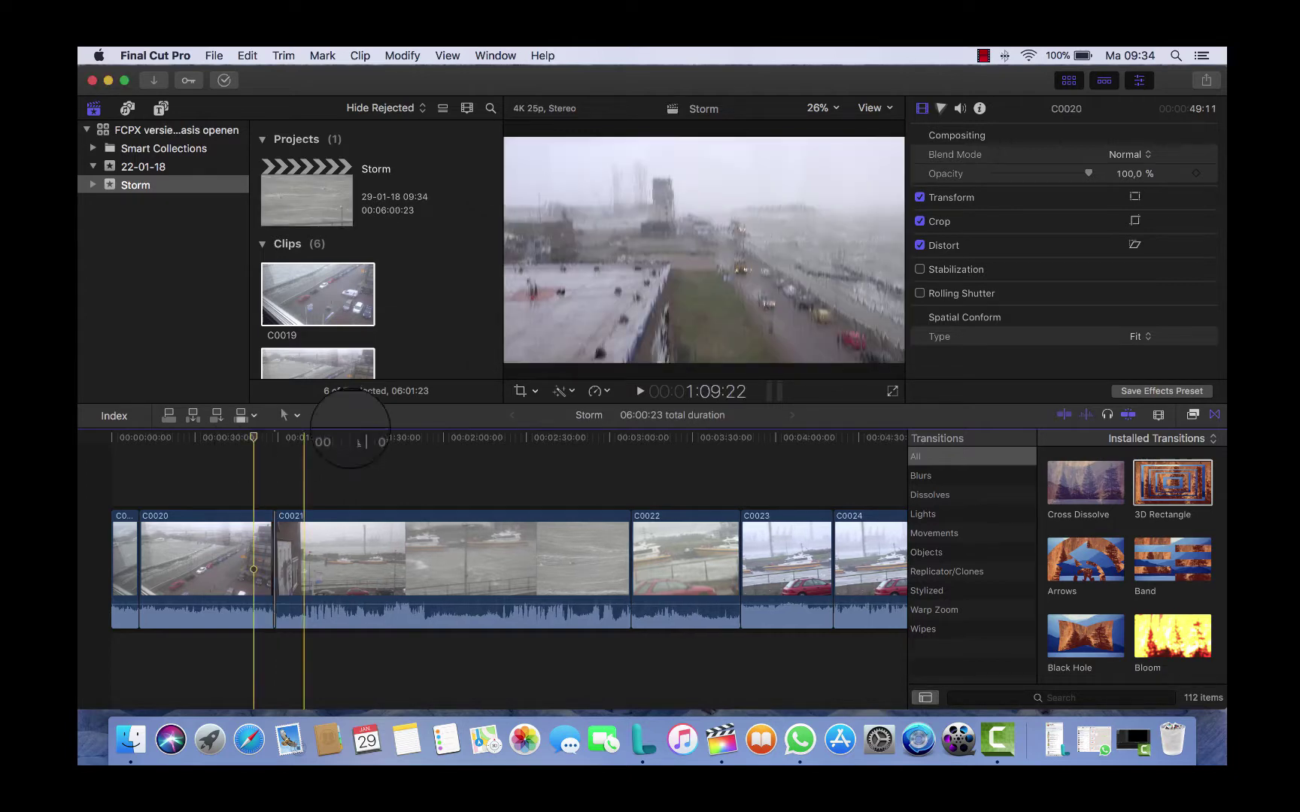
{"action": "left_click", "coordinate": [891, 388]}
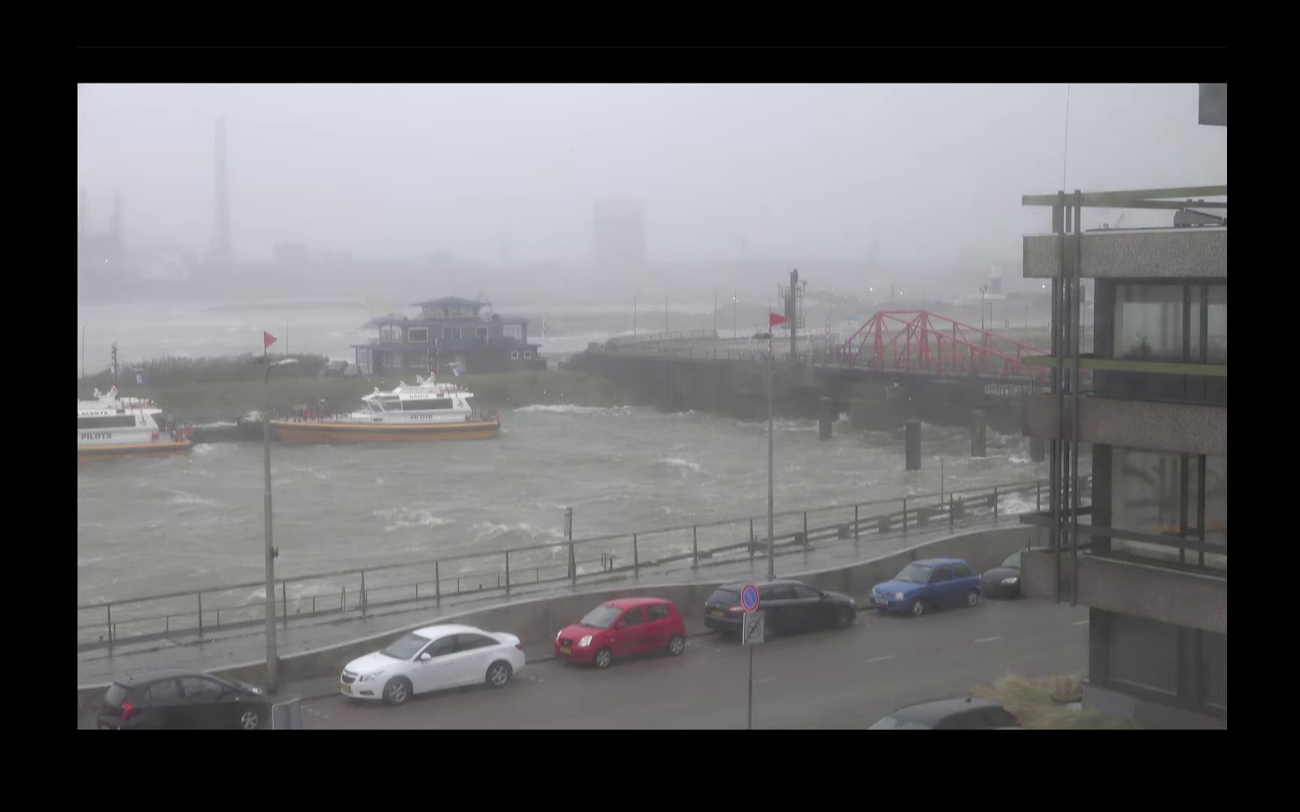
Step: Exit full screen and add an Arrows transition between C0021 and C0022, making the project 05:57:23
{"action": "key", "text": "Escape"}
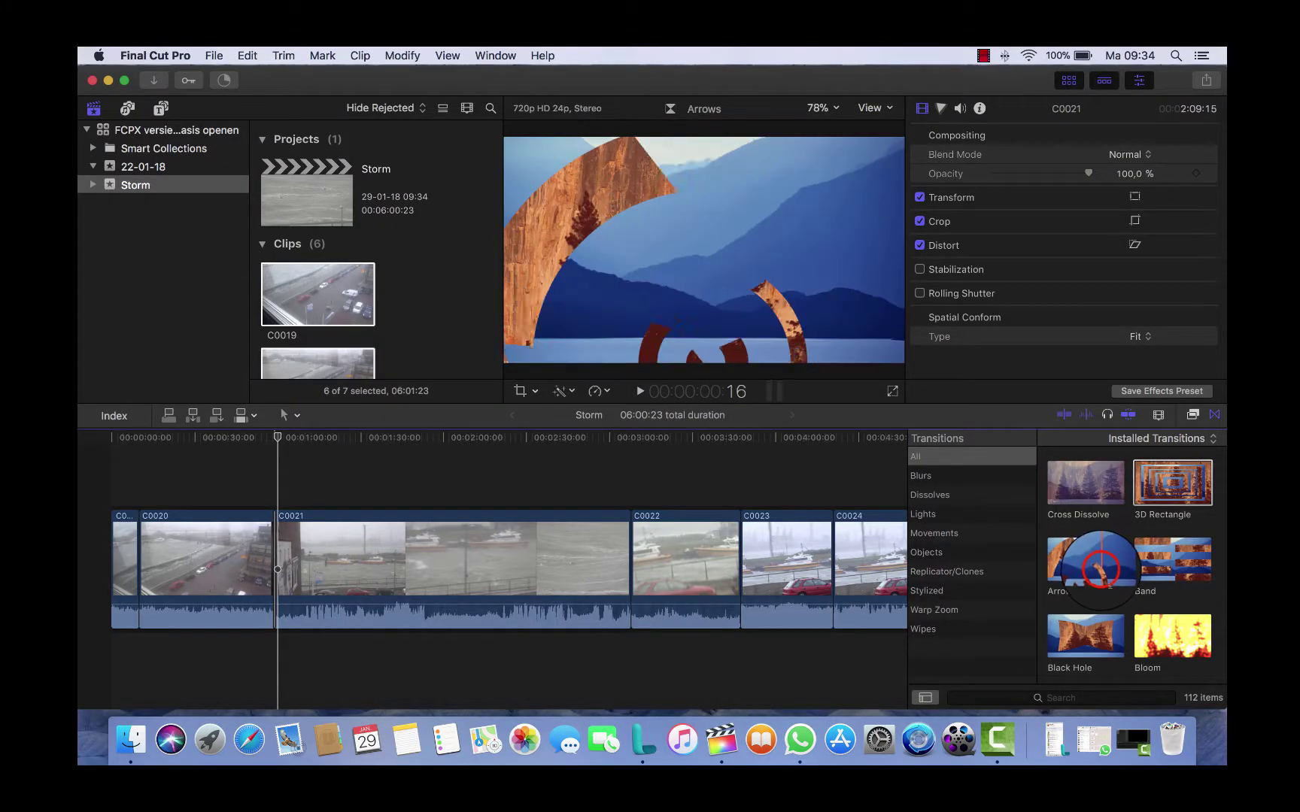
{"action": "left_click_drag", "start_coordinate": [1100, 572], "coordinate": [634, 569]}
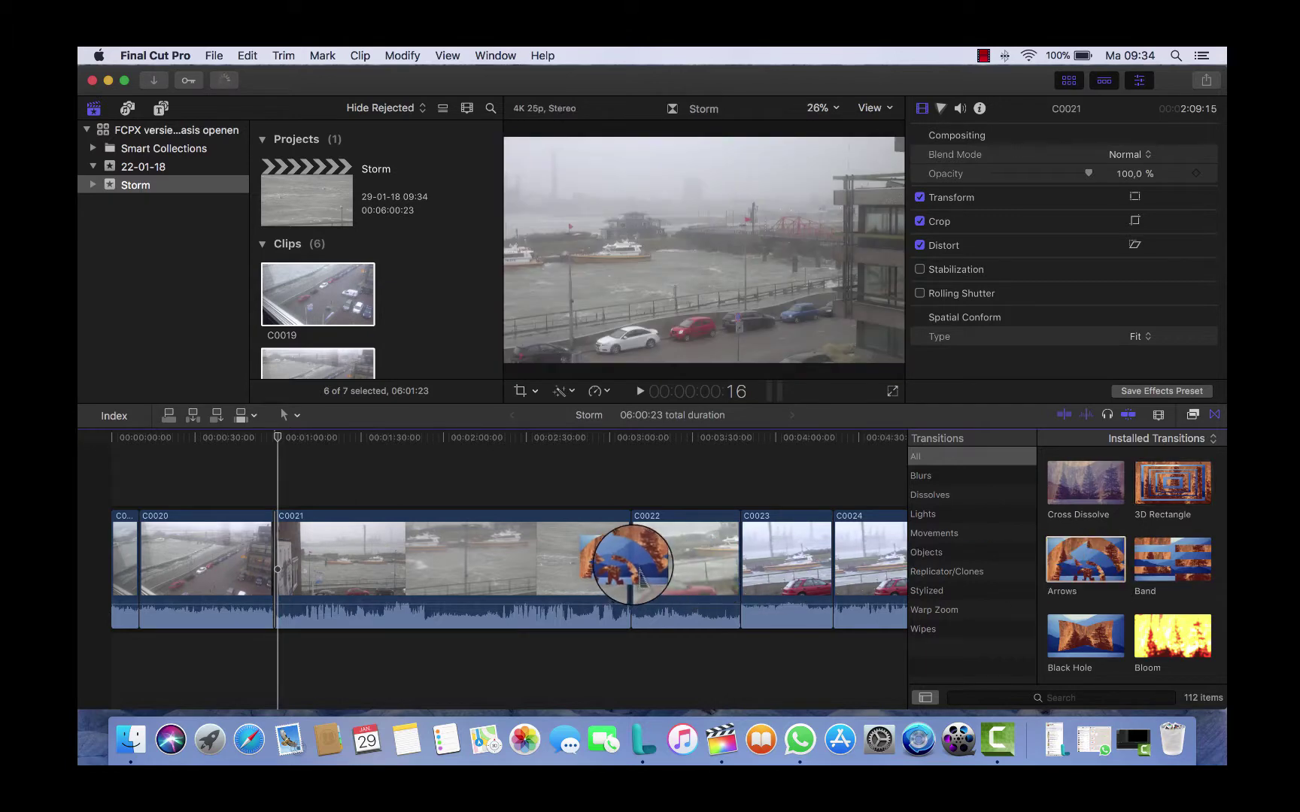
{"action": "left_click", "coordinate": [746, 316]}
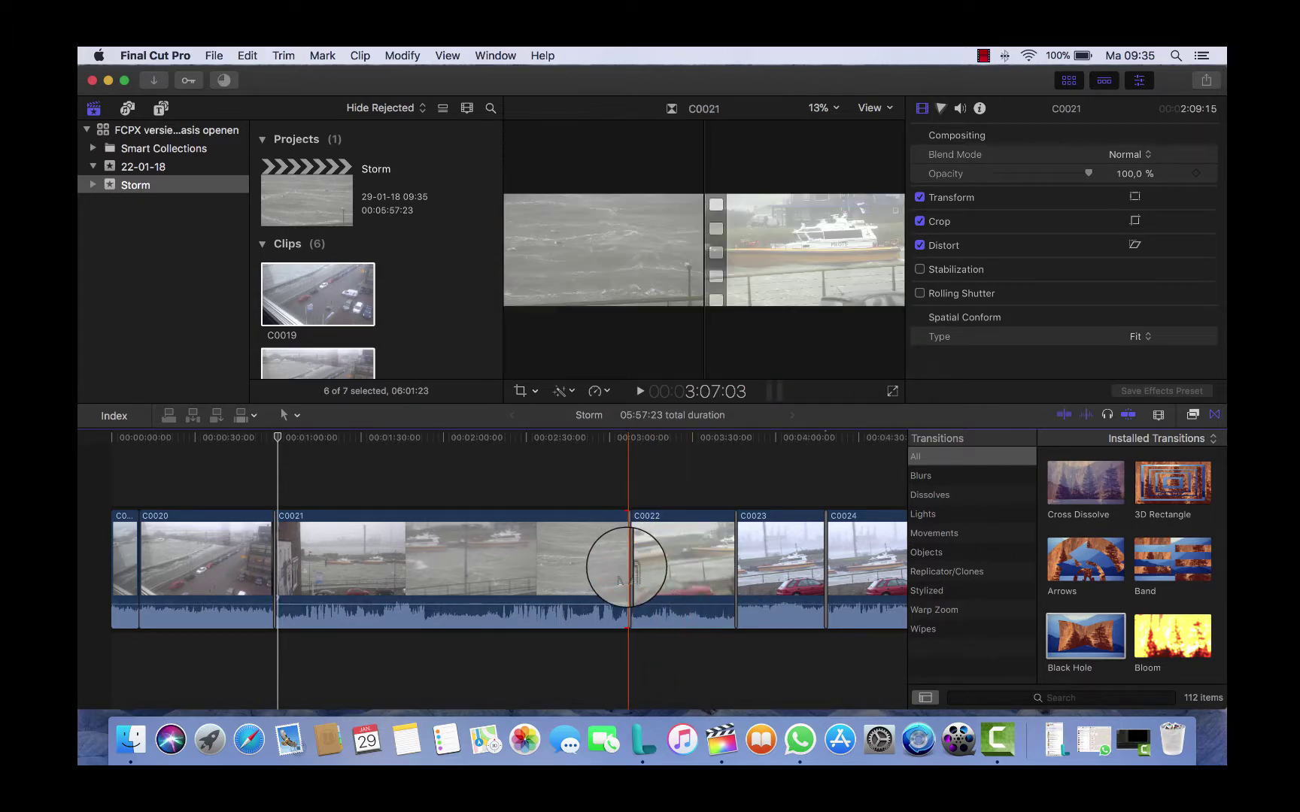
Step: Ripple-trim the C0021/C0022 and C0020/C0021 edit points leftward to shorten those clips
{"action": "left_click_drag", "start_coordinate": [626, 568], "coordinate": [358, 566]}
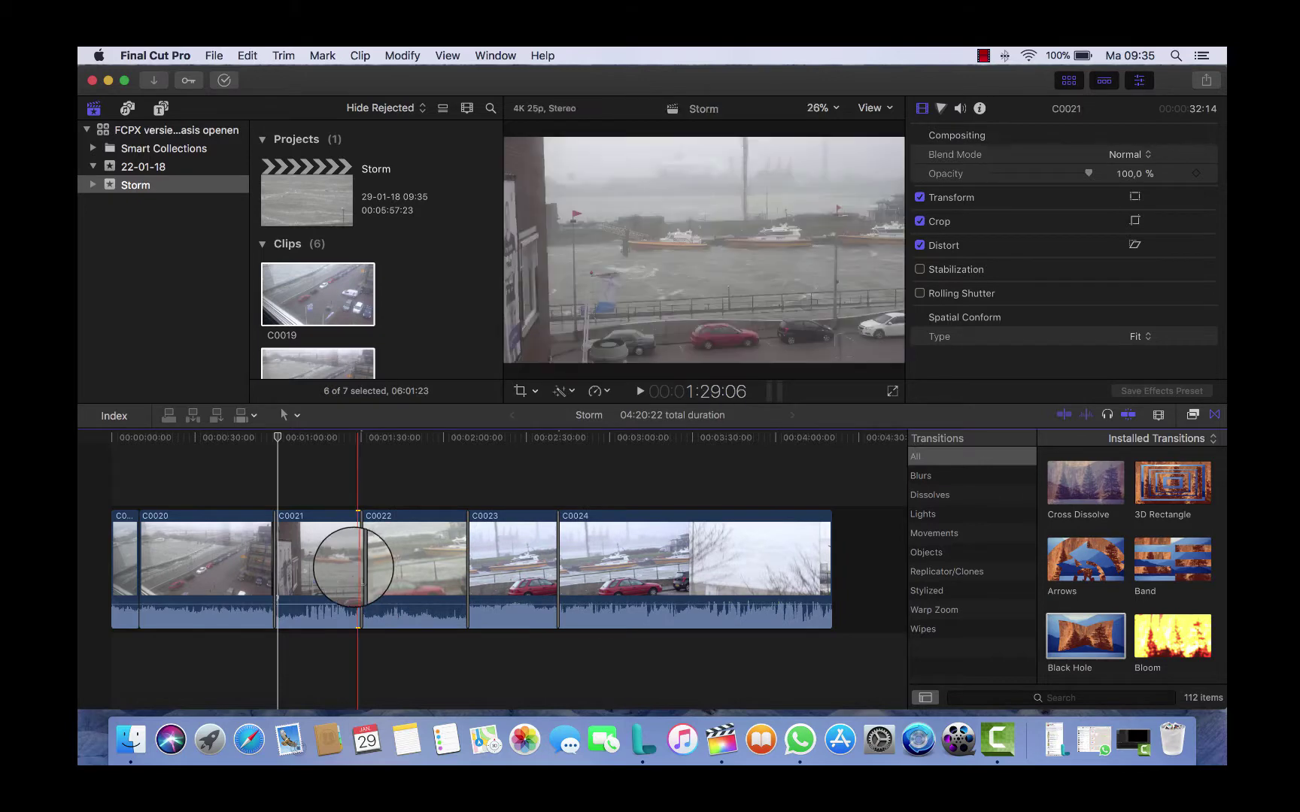
{"action": "left_click", "coordinate": [263, 561]}
{"action": "left_click_drag", "start_coordinate": [265, 562], "coordinate": [168, 565]}
{"action": "left_click", "coordinate": [267, 553]}
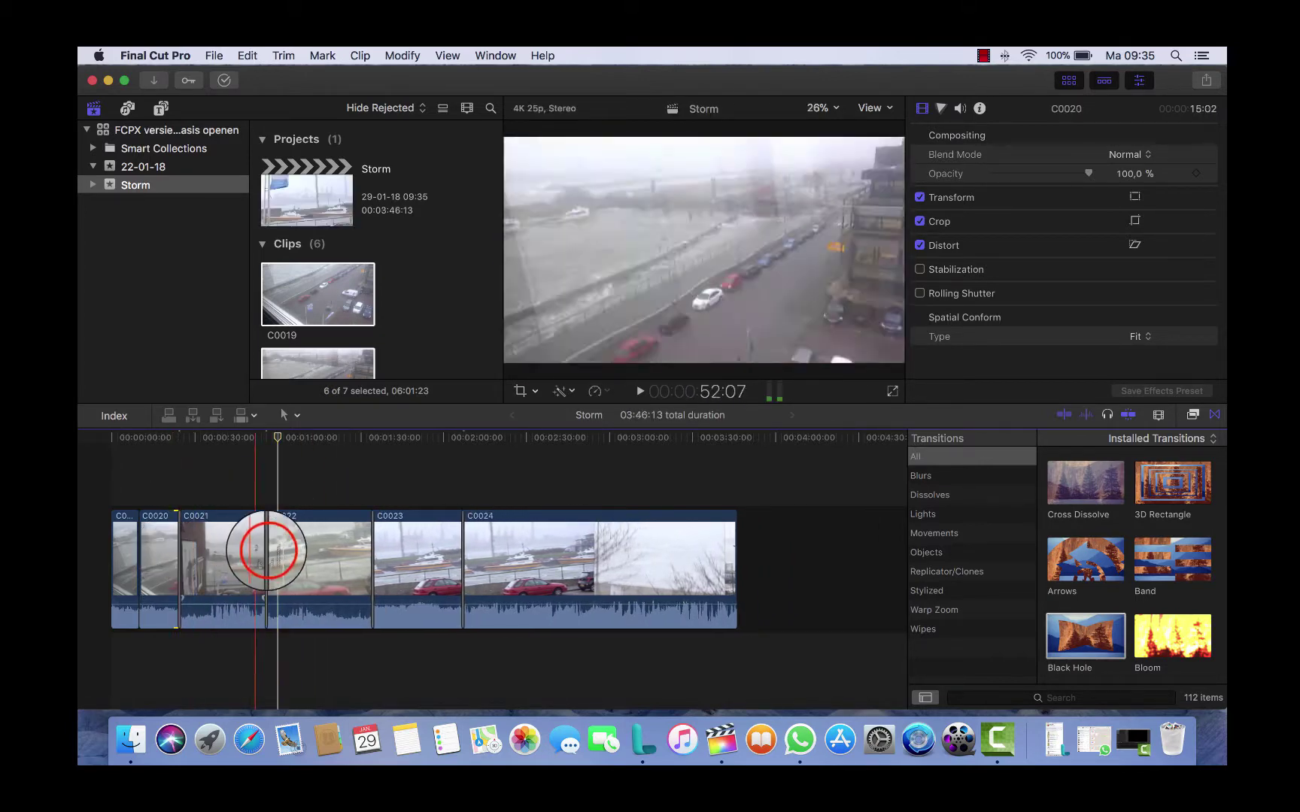
{"action": "left_click_drag", "start_coordinate": [265, 553], "coordinate": [224, 558]}
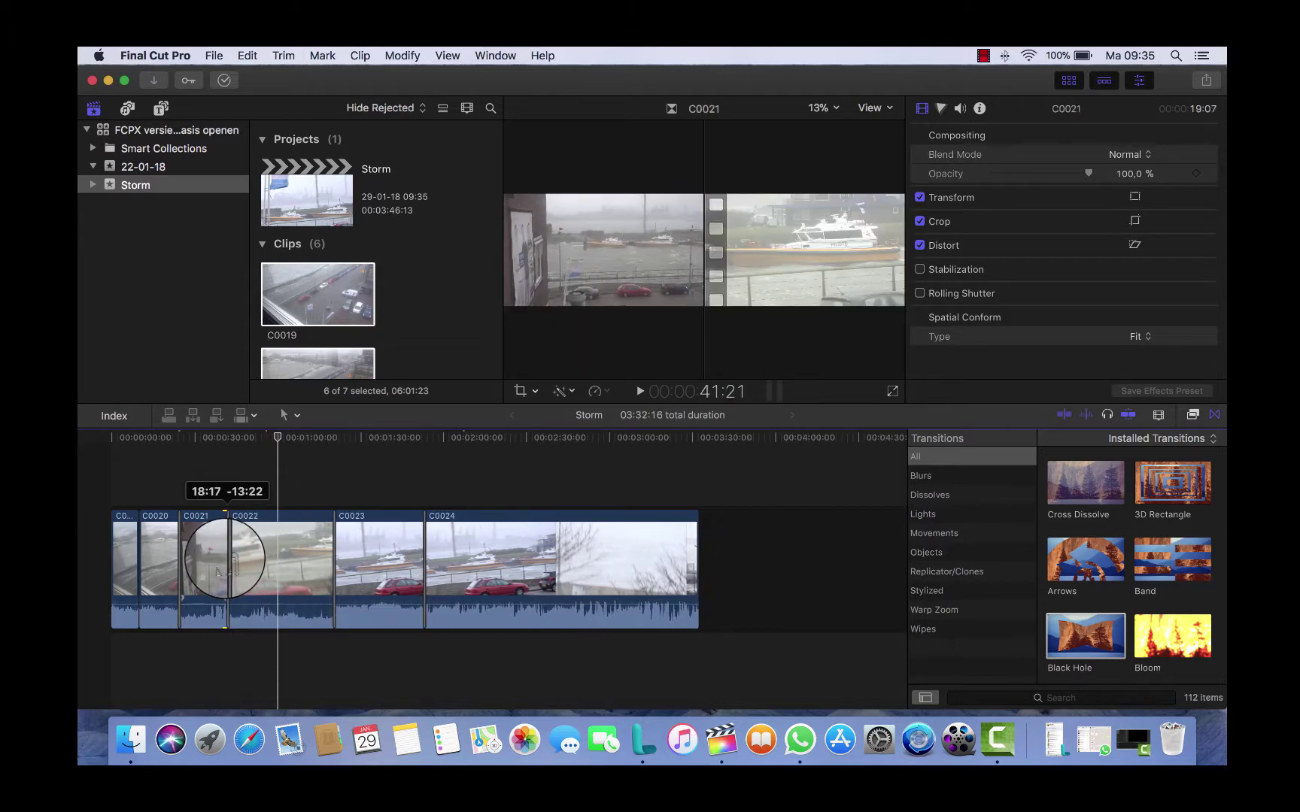
Step: Trim the end of C0022, the C0023/C0024 cut and the end of C0024, reaching 01:29:09
{"action": "left_click", "coordinate": [329, 543]}
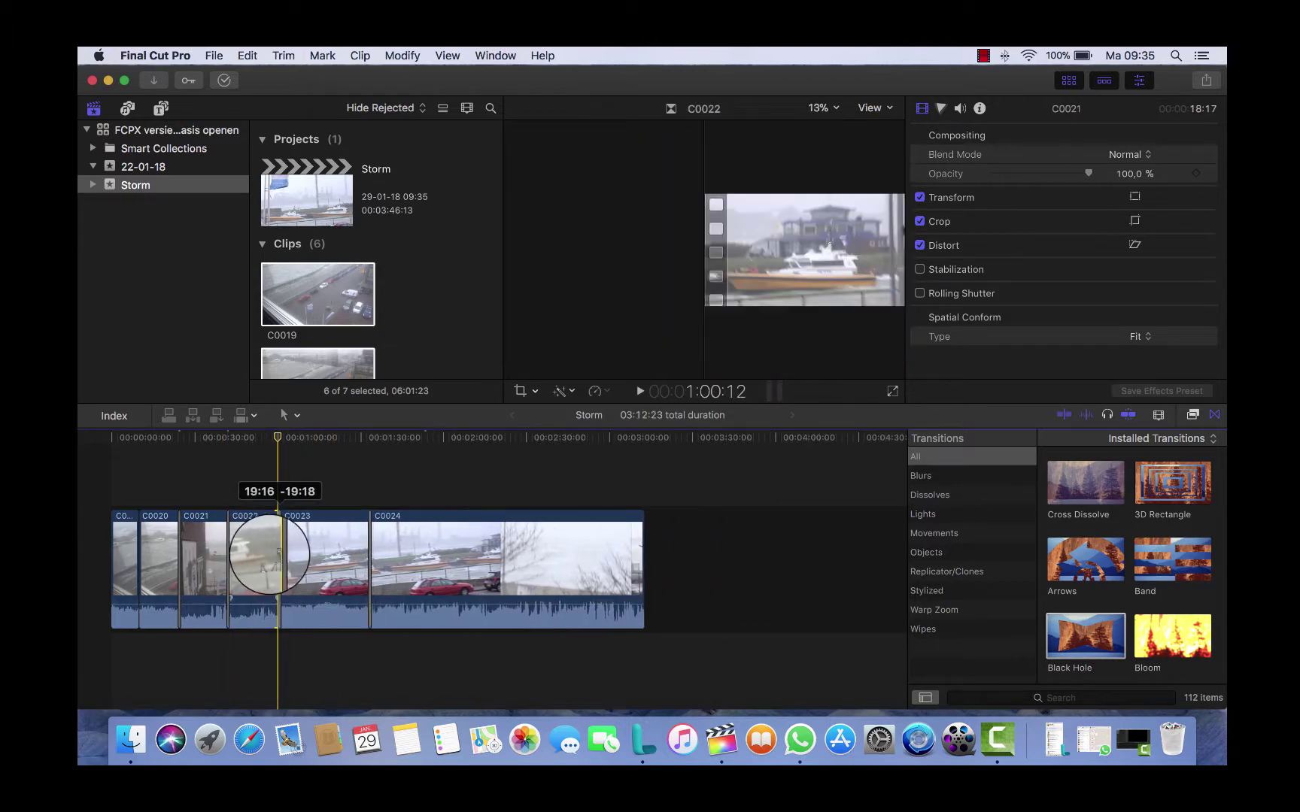
{"action": "left_click_drag", "start_coordinate": [330, 543], "coordinate": [277, 545]}
{"action": "left_click", "coordinate": [360, 548]}
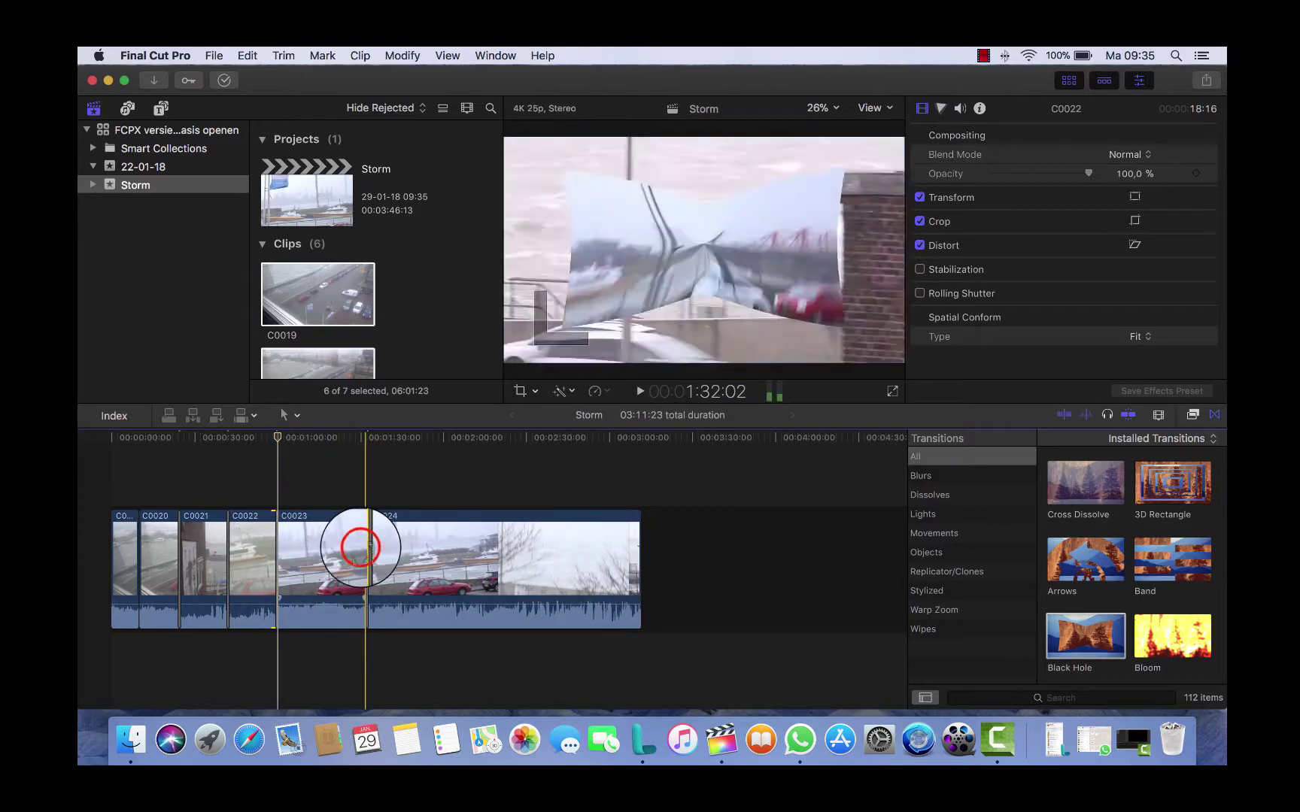
{"action": "left_click_drag", "start_coordinate": [359, 548], "coordinate": [310, 553]}
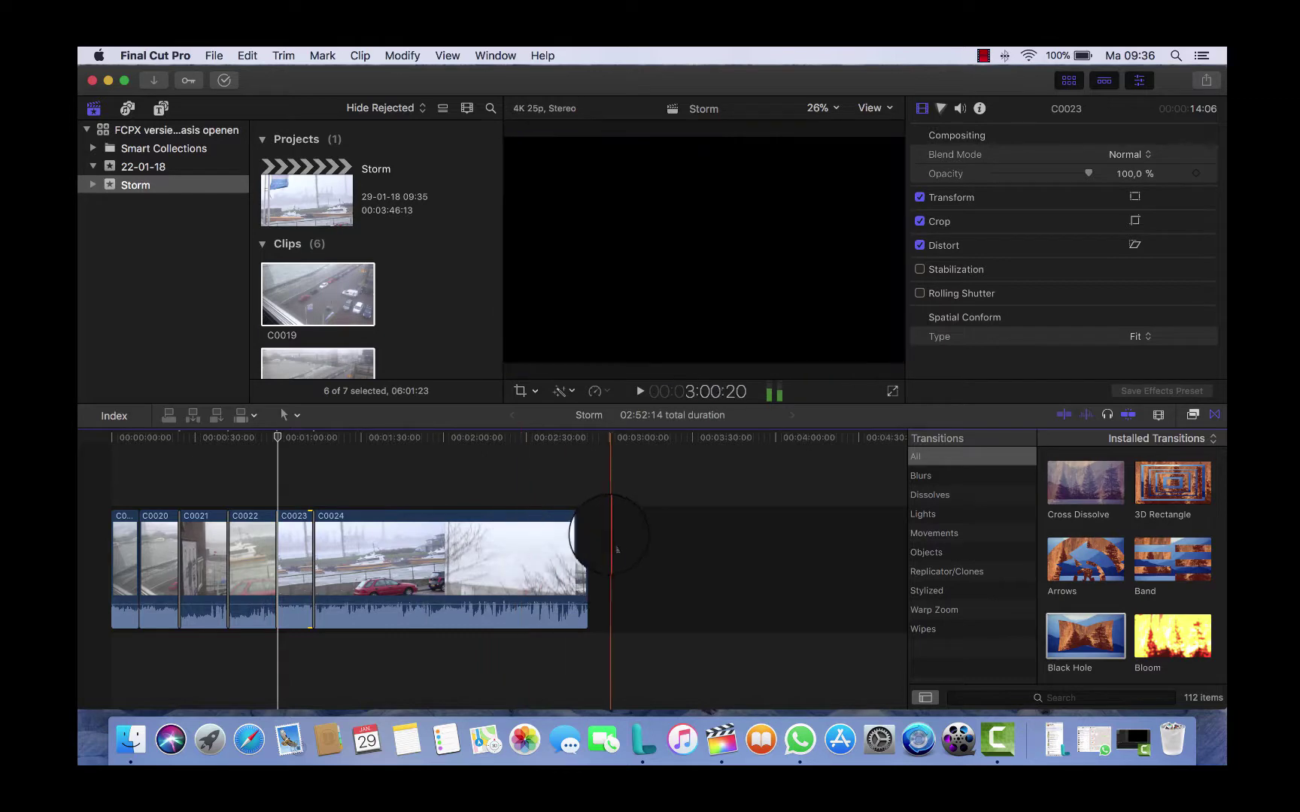
{"action": "left_click_drag", "start_coordinate": [586, 557], "coordinate": [511, 556]}
{"action": "left_click_drag", "start_coordinate": [401, 557], "coordinate": [357, 557]}
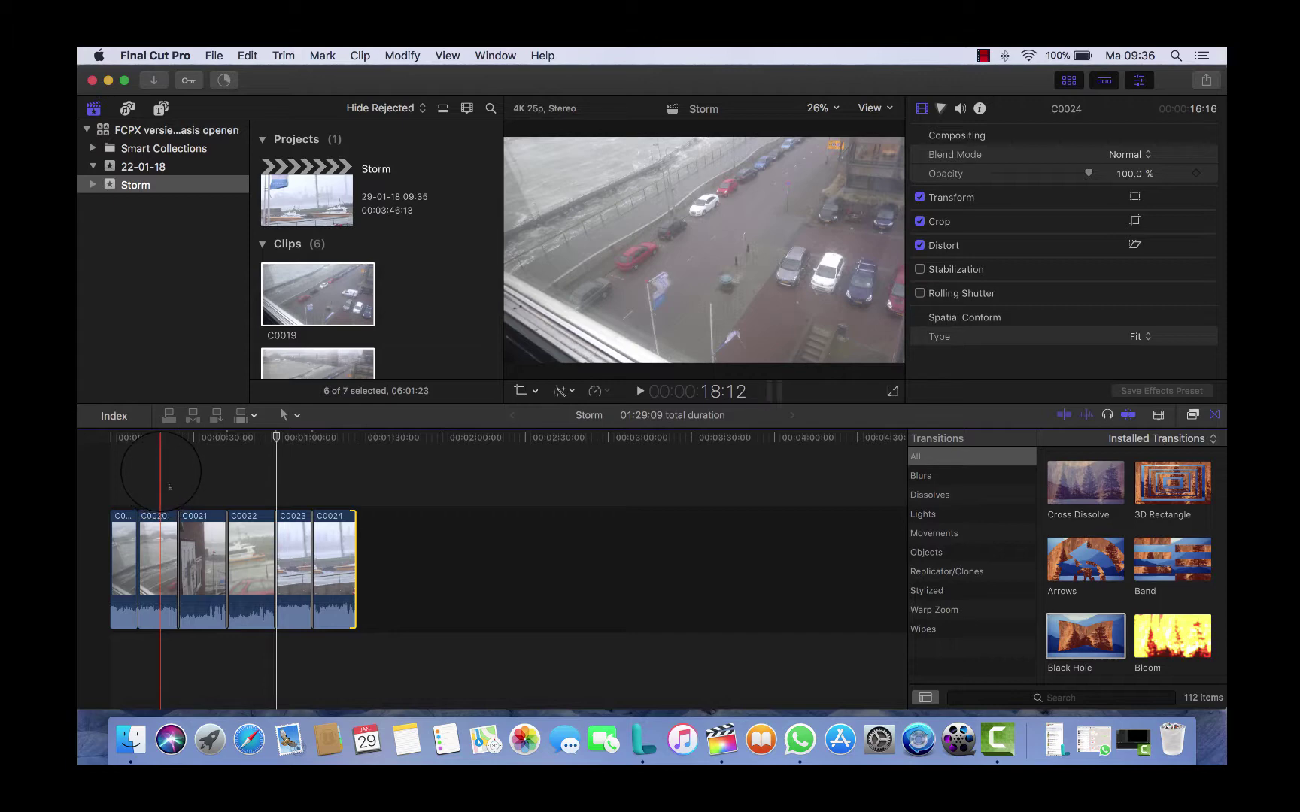
Step: Zoom the timeline in on C0020–C0022 and scroll back to the C0019/C0020 transition
{"action": "key", "text": "z"}
{"action": "left_click_drag", "start_coordinate": [160, 472], "coordinate": [202, 535]}
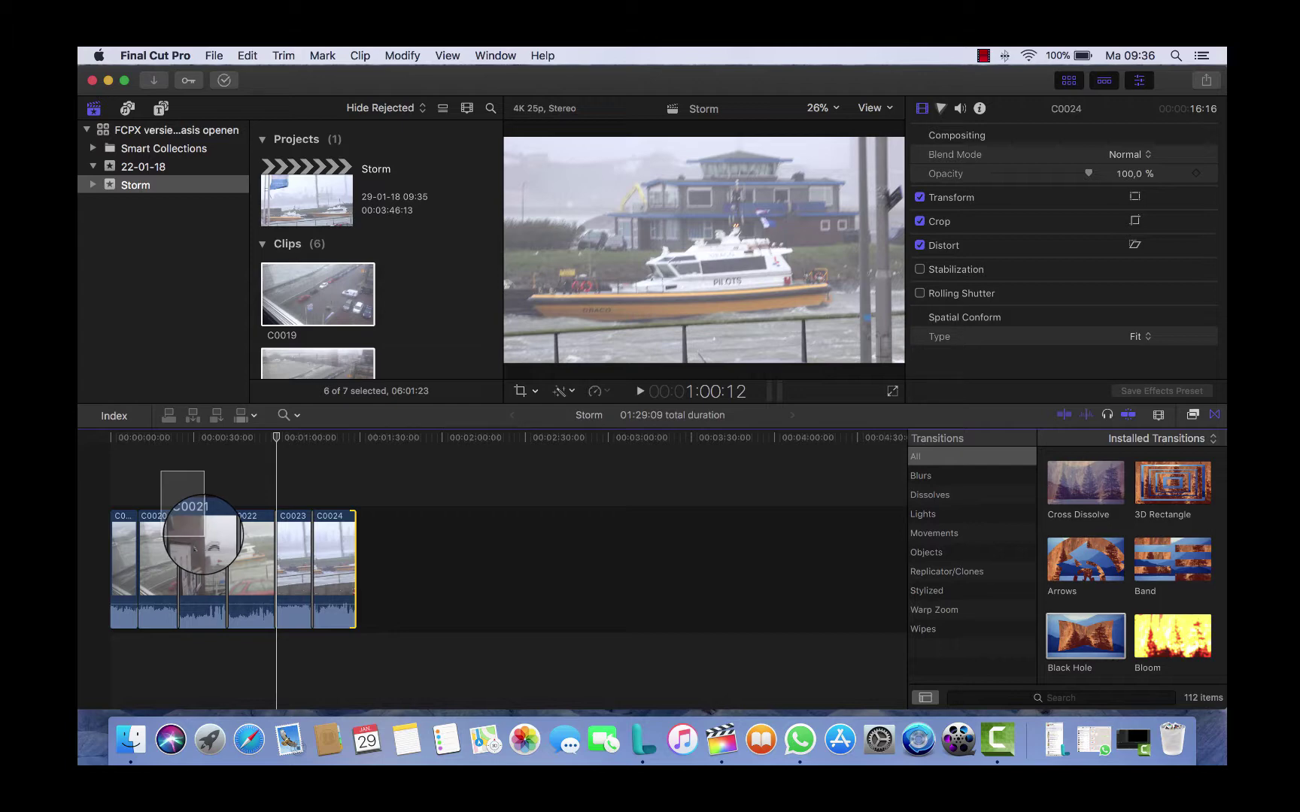
{"action": "left_click_drag", "start_coordinate": [203, 535], "coordinate": [203, 536]}
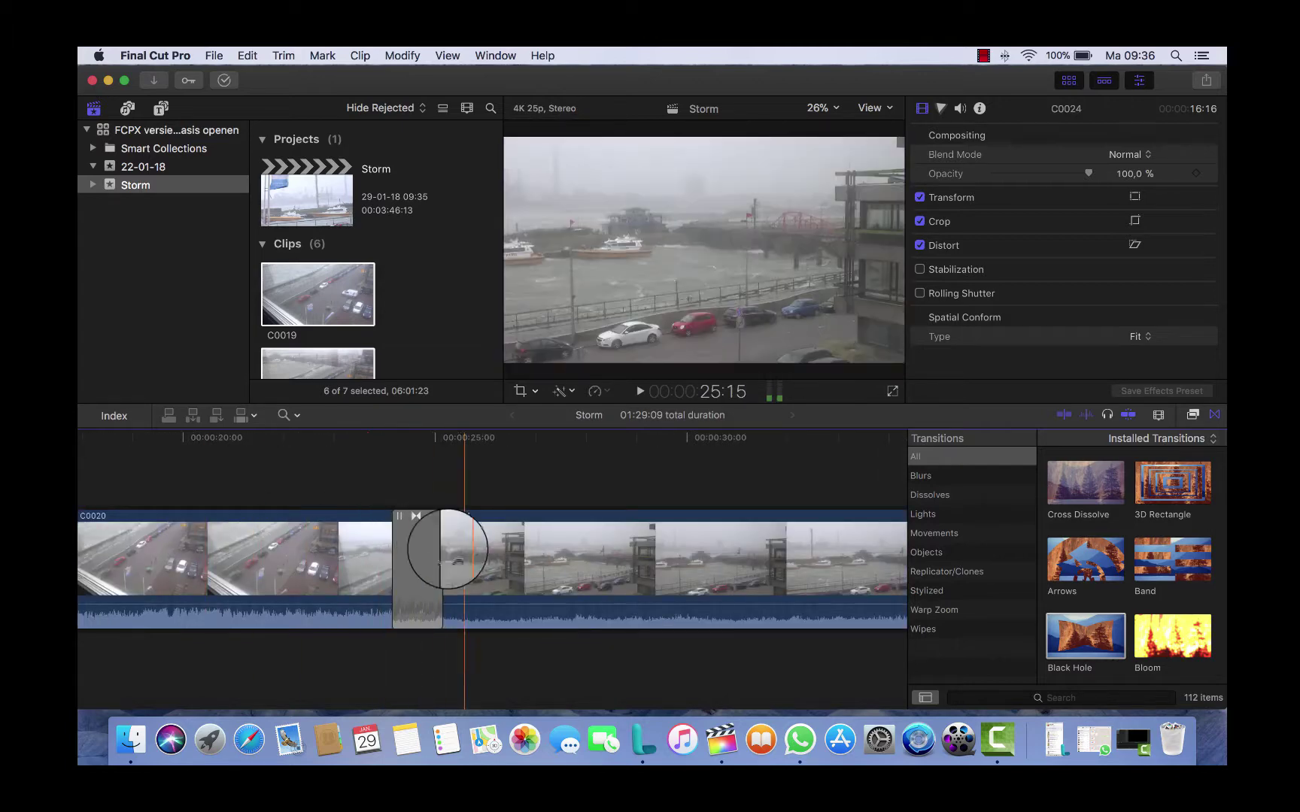
{"action": "scroll", "coordinate": [463, 479], "scroll_direction": "left", "scroll_amount": 10}
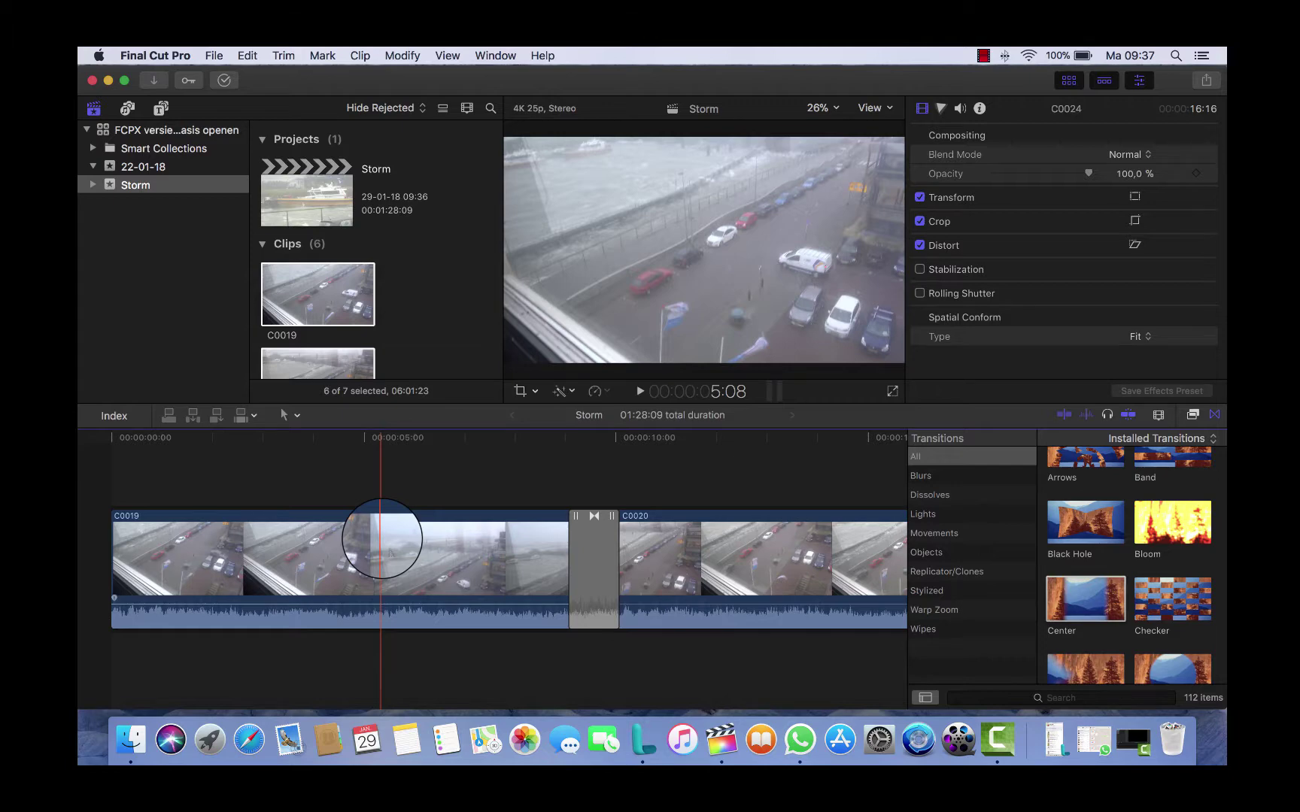
Step: Fit the whole 35:10 project in the timeline and return the playhead to the start
{"action": "key", "text": "shift+z"}
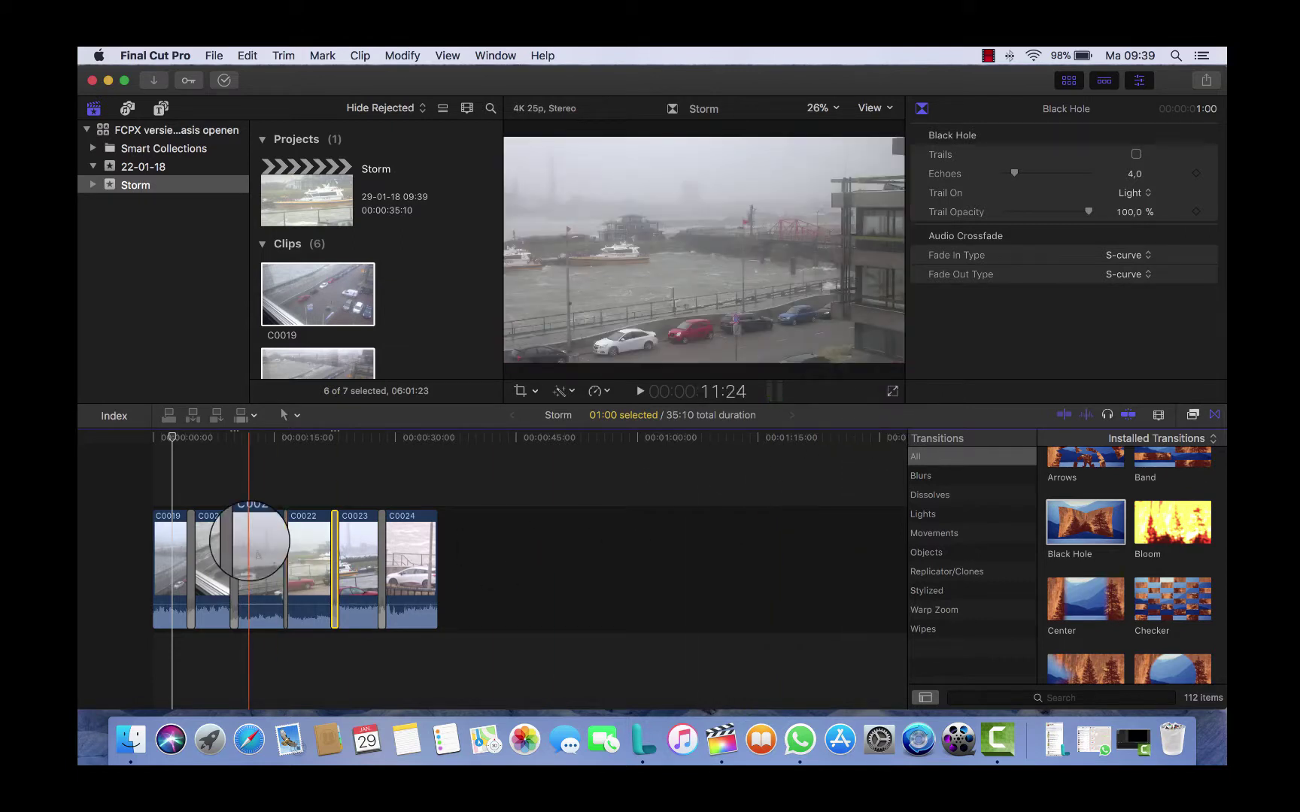
{"action": "left_click", "coordinate": [171, 438]}
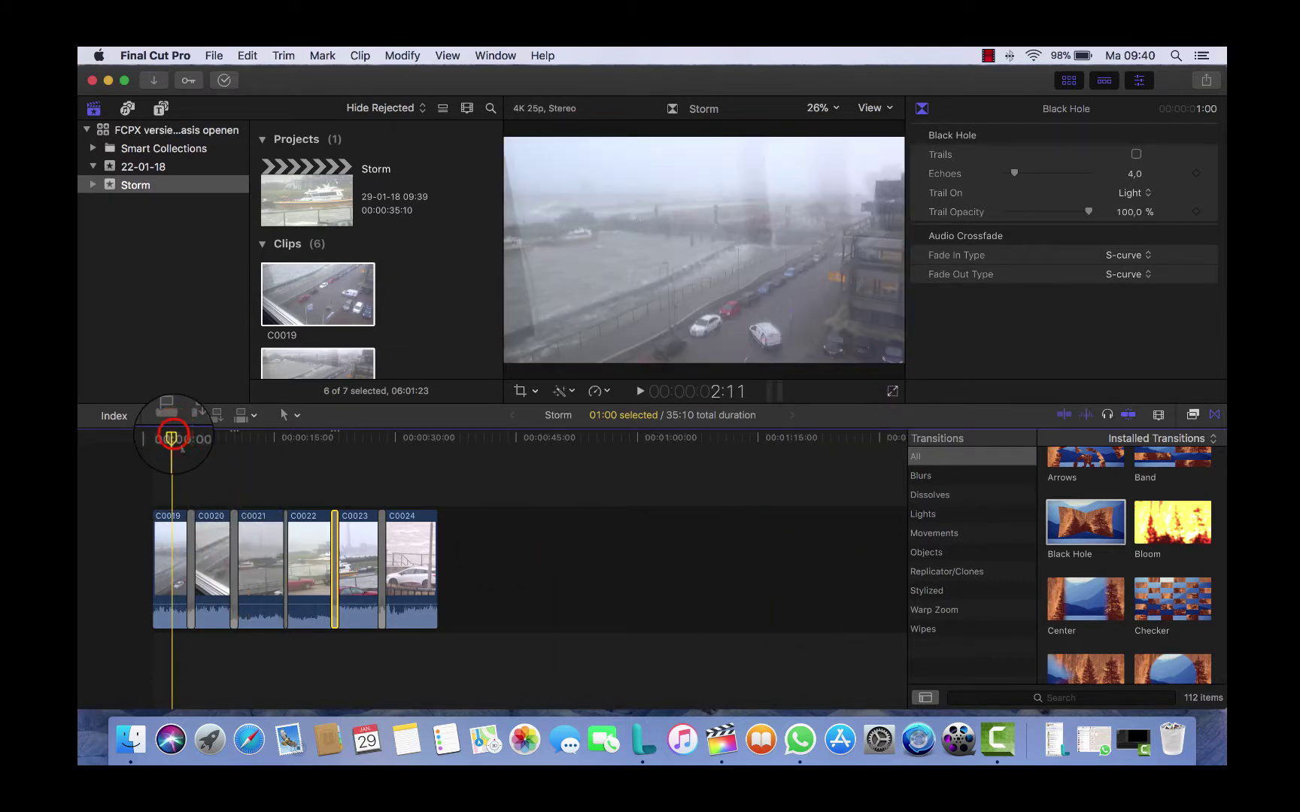
{"action": "left_click_drag", "start_coordinate": [171, 438], "coordinate": [147, 450]}
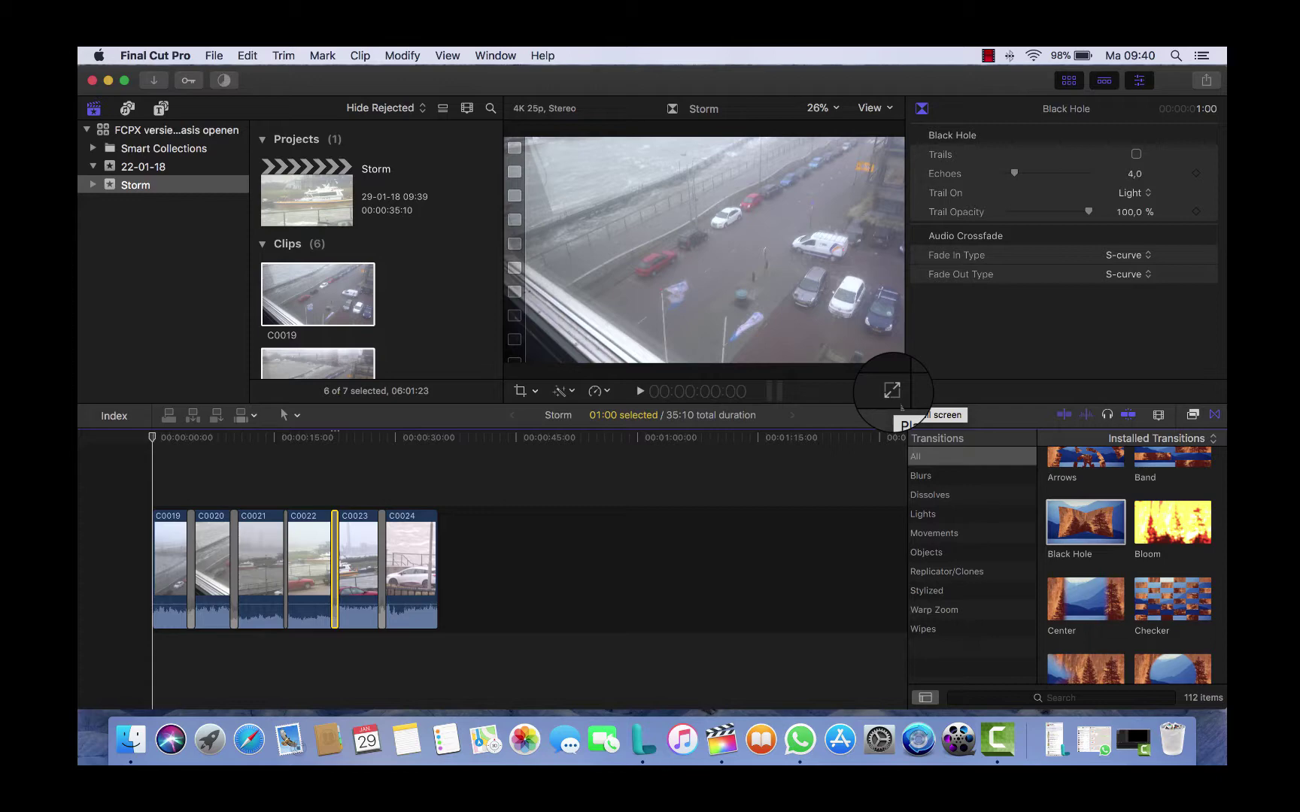
{"action": "left_click", "coordinate": [892, 391]}
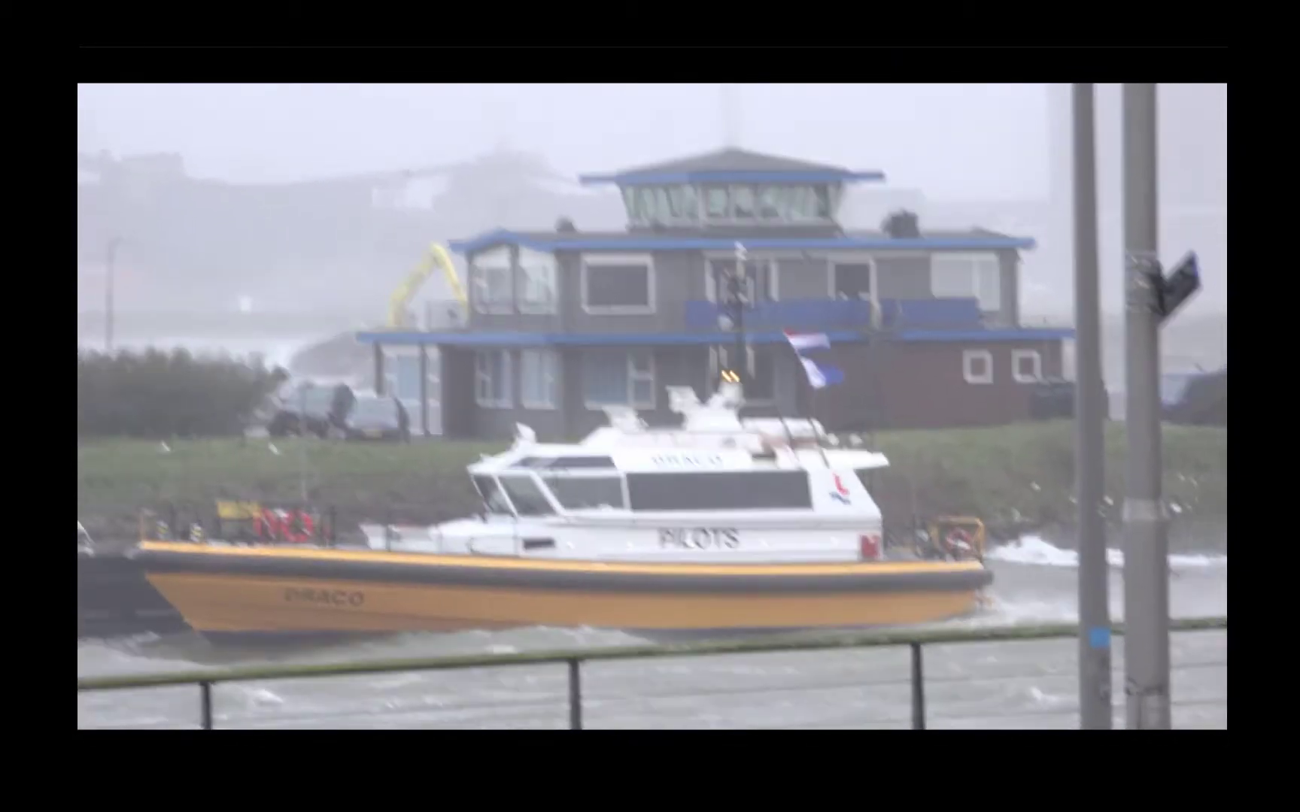
{"action": "key", "text": "Escape"}
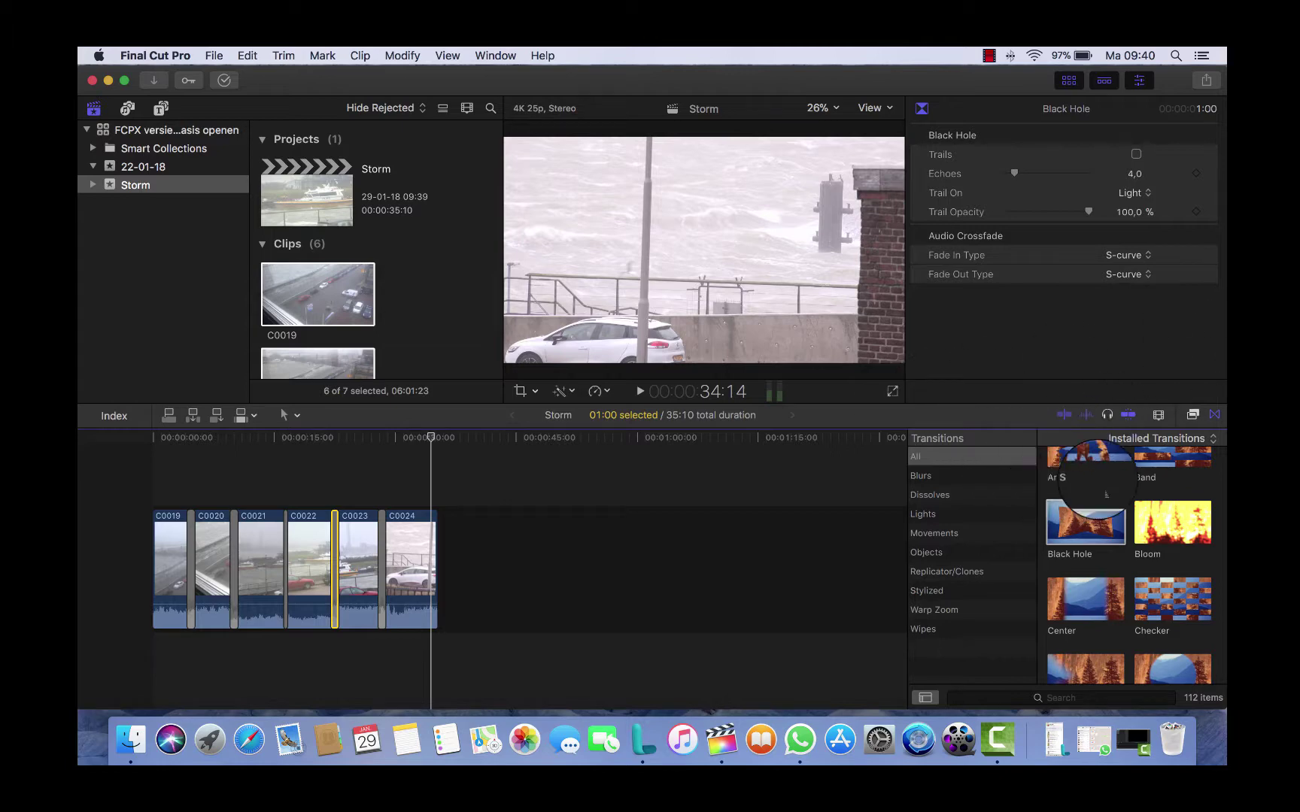
{"action": "scroll", "coordinate": [1126, 488], "scroll_direction": "up", "scroll_amount": 3}
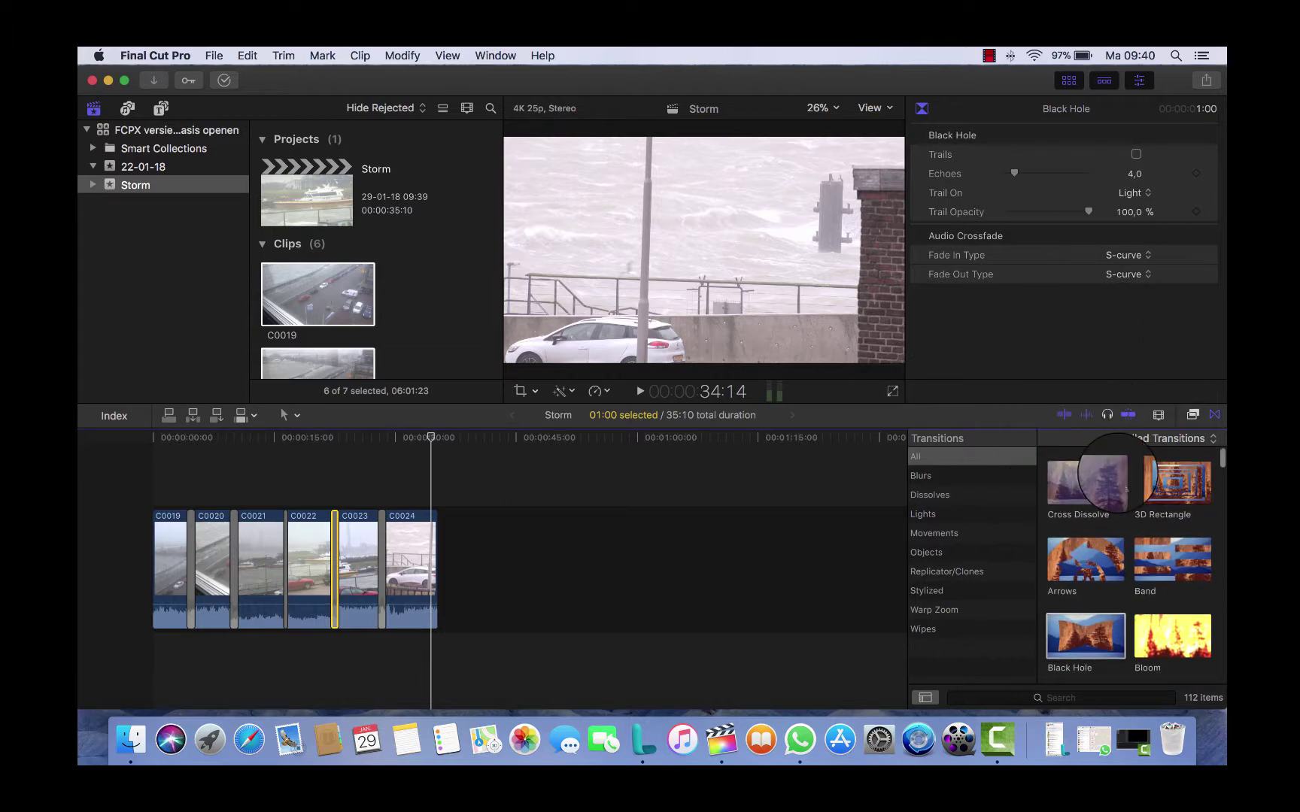